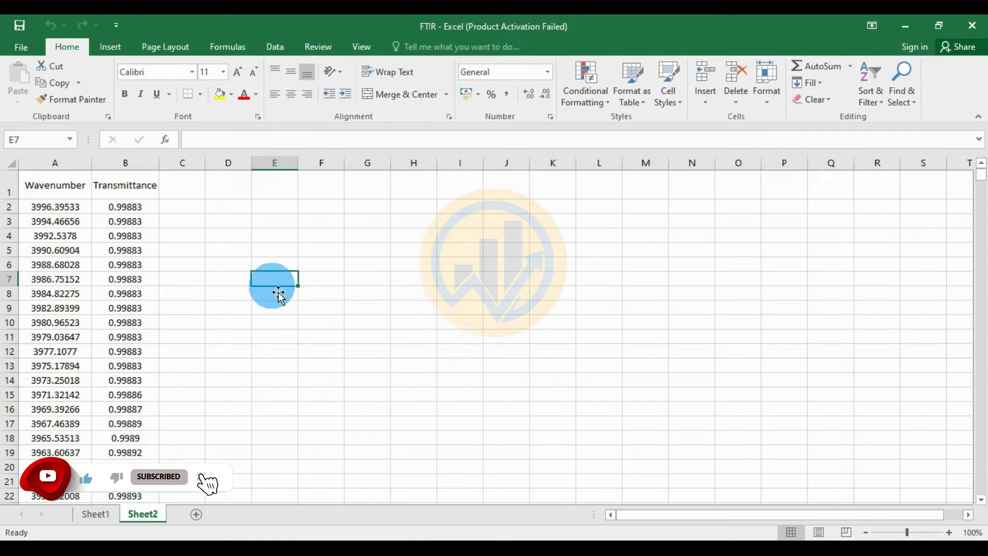
Step: Copy entire columns A and B (Wavenumber, Transmittance) from Sheet2 of the FTIR workbook
{"action": "left_click", "coordinate": [56, 190]}
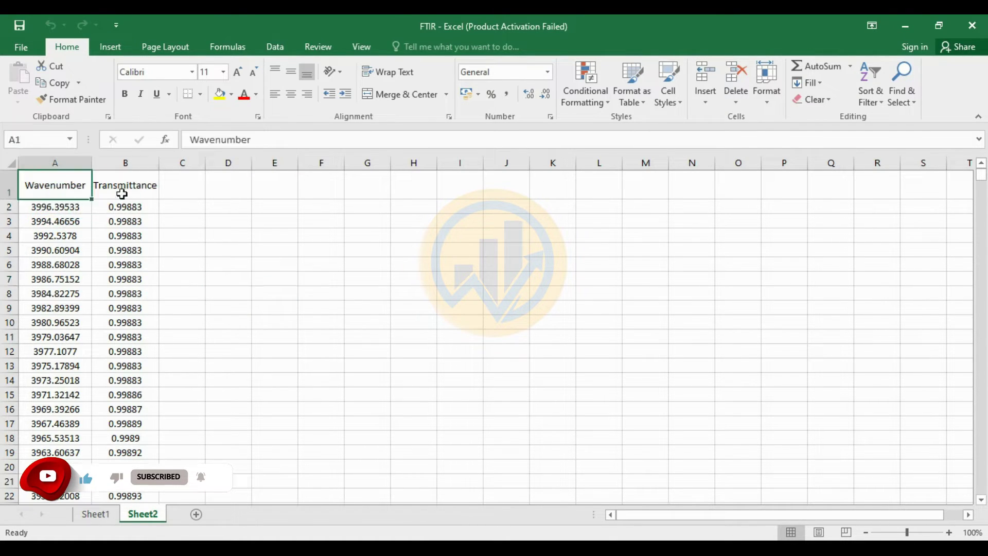
{"action": "left_click_drag", "start_coordinate": [122, 194], "coordinate": [126, 326]}
{"action": "left_click", "coordinate": [259, 312]}
{"action": "left_click", "coordinate": [79, 195]}
{"action": "left_click_drag", "start_coordinate": [80, 194], "coordinate": [66, 380]}
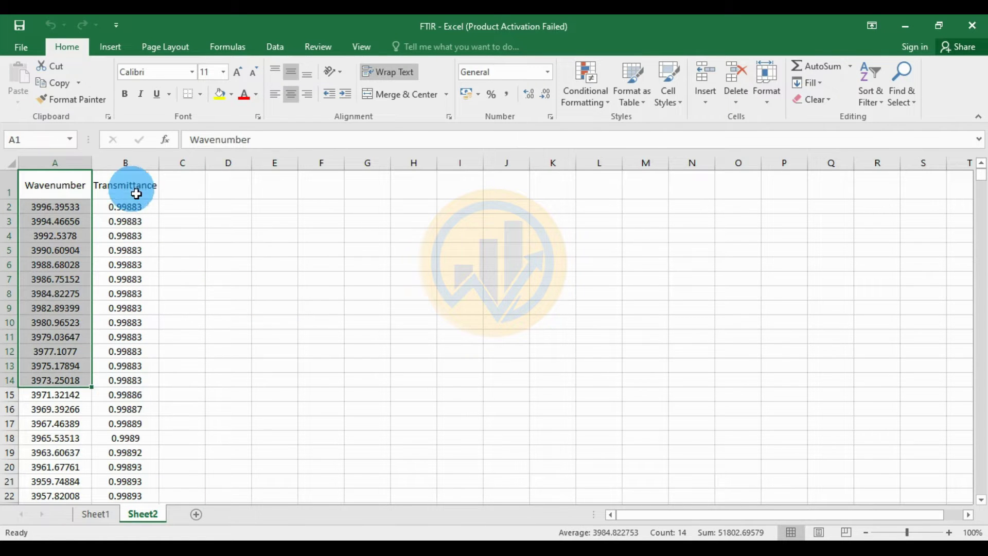
{"action": "left_click_drag", "start_coordinate": [136, 194], "coordinate": [124, 352]}
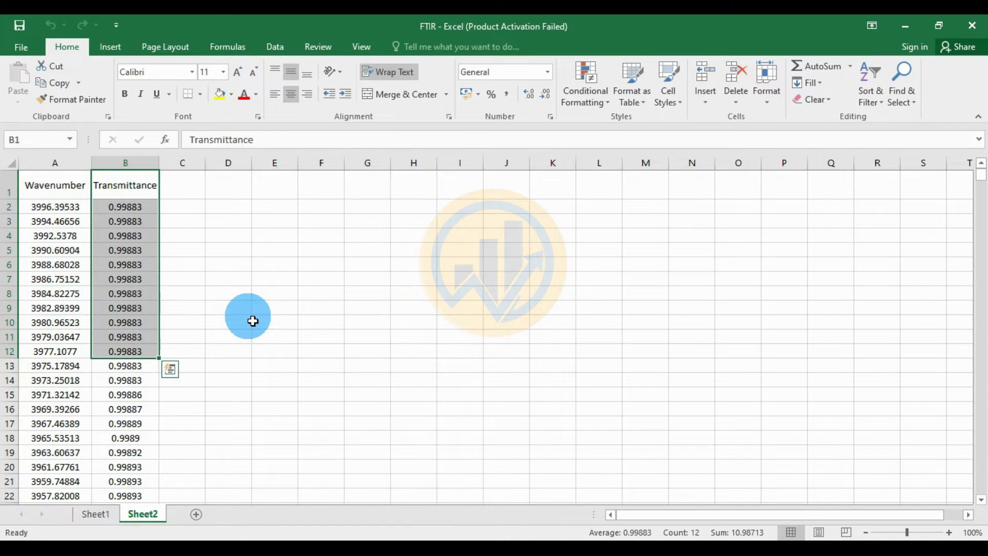
{"action": "left_click_drag", "start_coordinate": [60, 164], "coordinate": [118, 175]}
{"action": "right_click", "coordinate": [115, 189]}
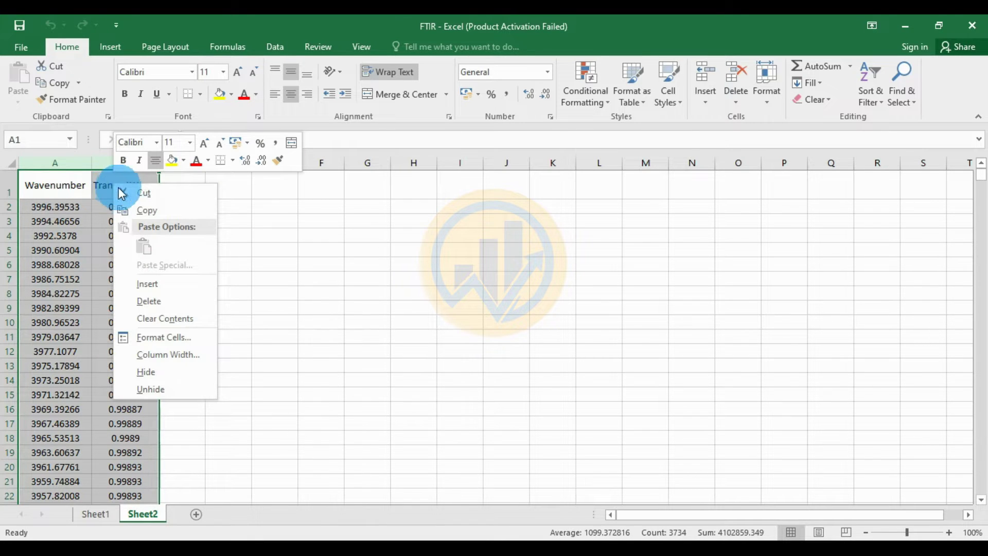
{"action": "left_click", "coordinate": [150, 210]}
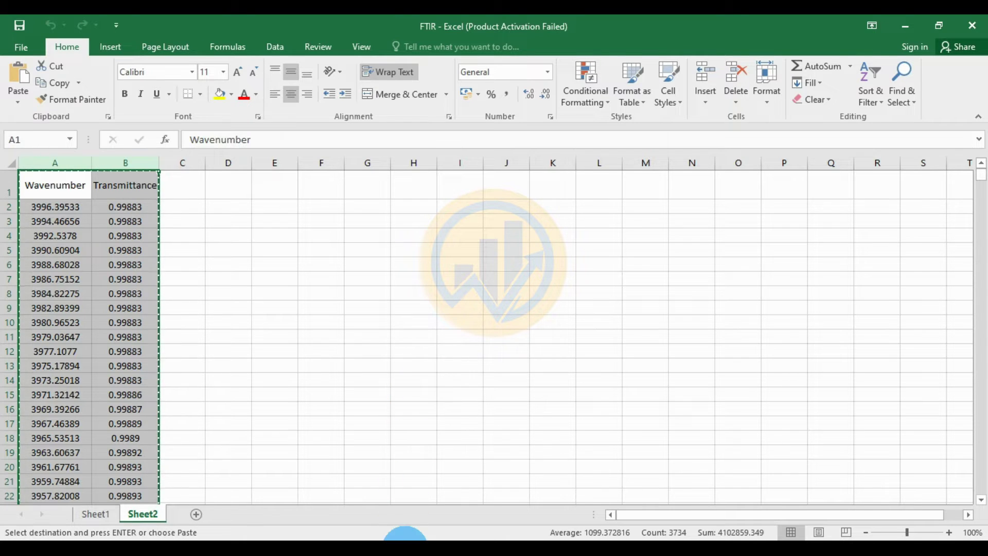
{"action": "left_click", "coordinate": [389, 529]}
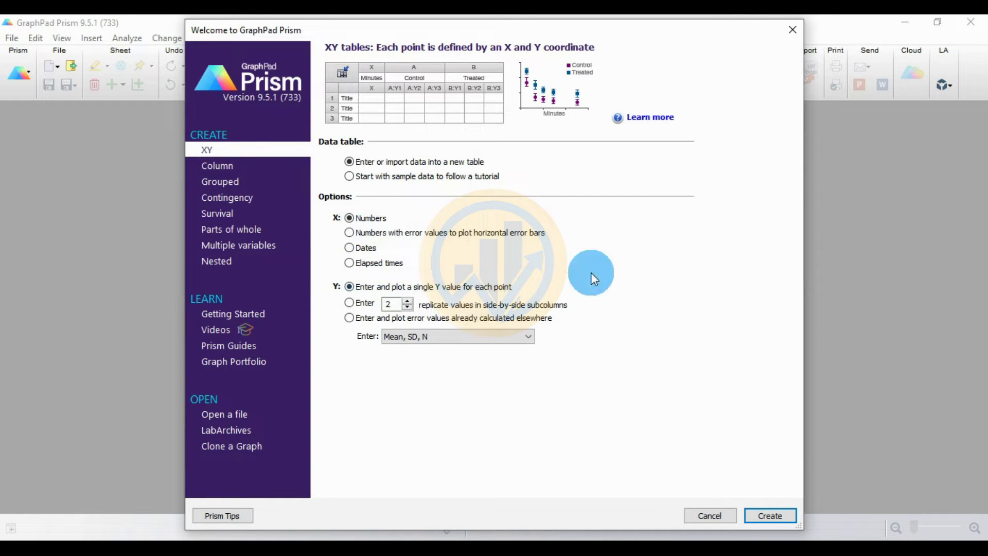
Step: Create a new project with an XY data table using numeric X and single Y values
{"action": "left_click", "coordinate": [788, 517]}
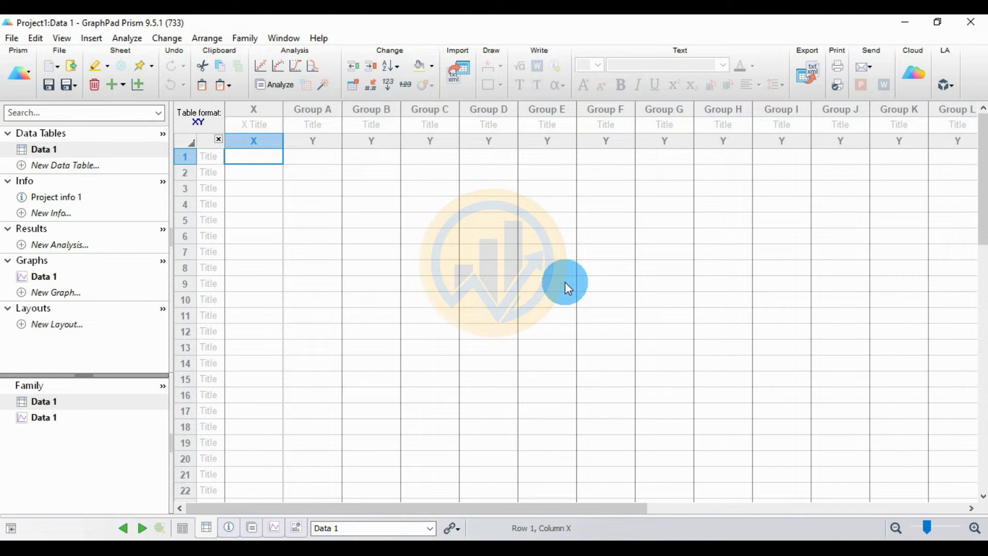
Step: Paste the copied Excel columns into Data 1, starting at the X title cell
{"action": "left_click", "coordinate": [263, 128]}
{"action": "right_click", "coordinate": [263, 128]}
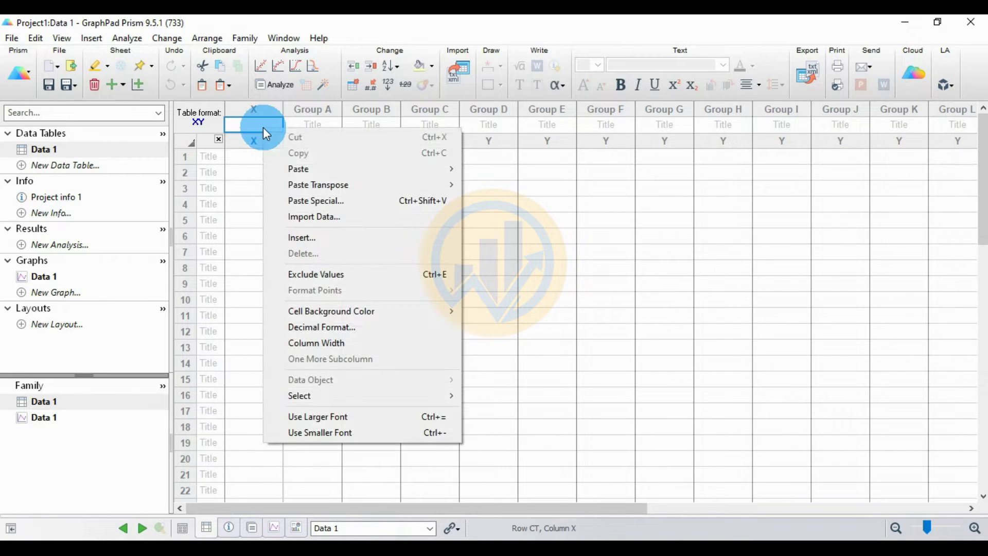
{"action": "mouse_move", "coordinate": [315, 173]}
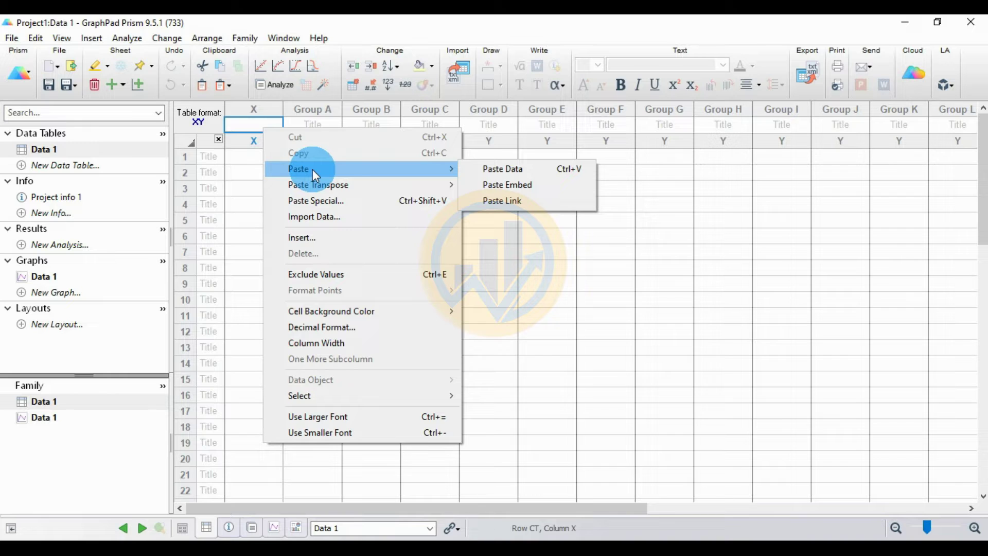
{"action": "left_click", "coordinate": [495, 169]}
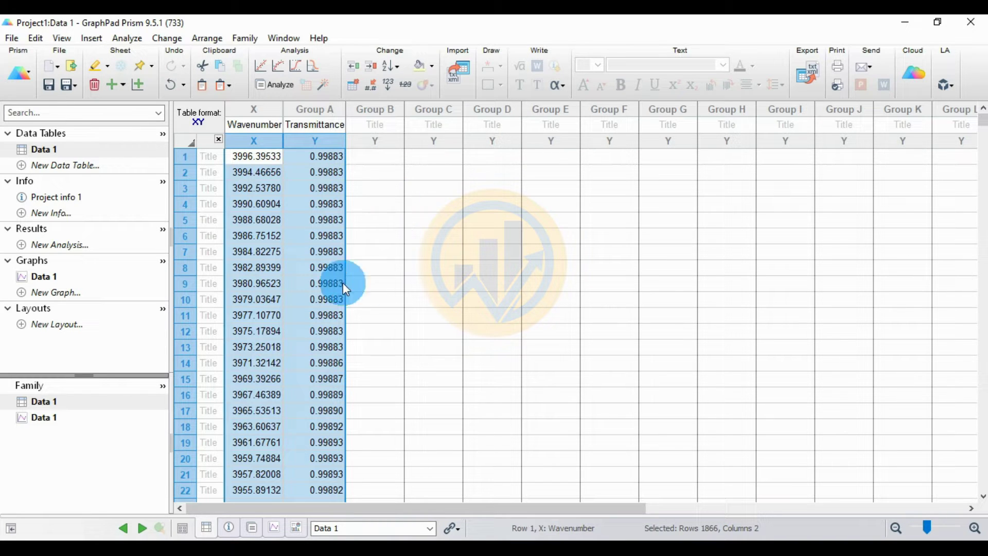
Step: Create an XY graph of Data 1 with the Connecting line only style
{"action": "left_click", "coordinate": [135, 85]}
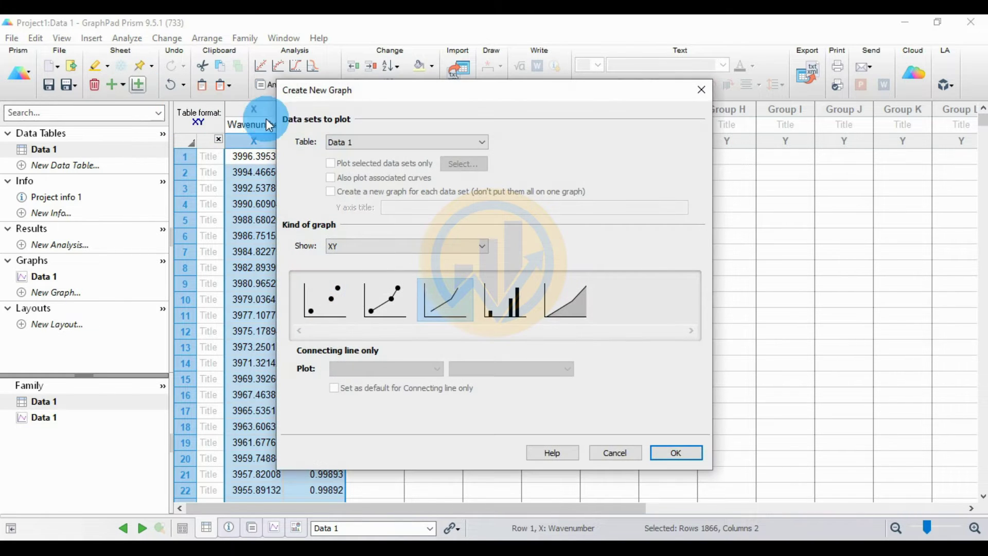
{"action": "left_click_drag", "start_coordinate": [459, 99], "coordinate": [433, 98]}
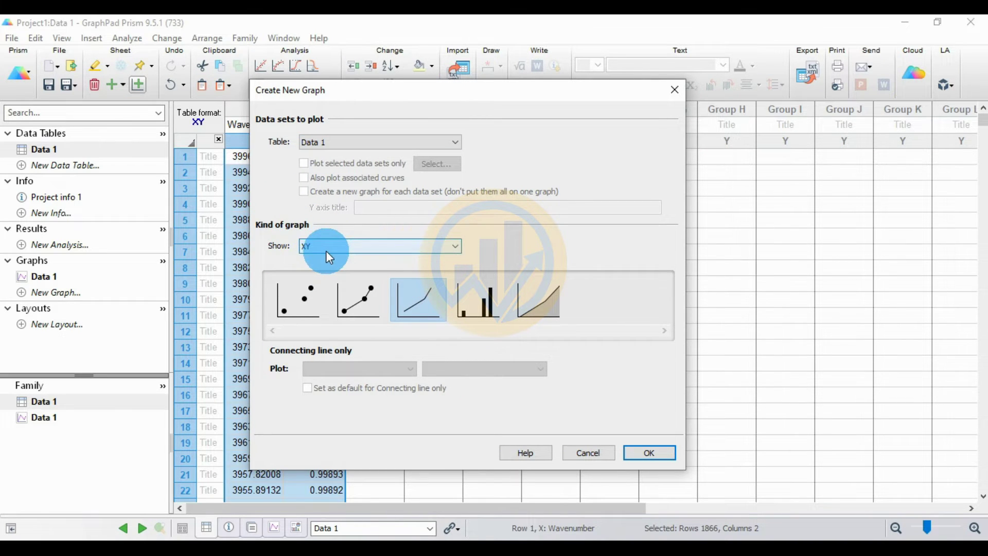
{"action": "left_click", "coordinate": [458, 247]}
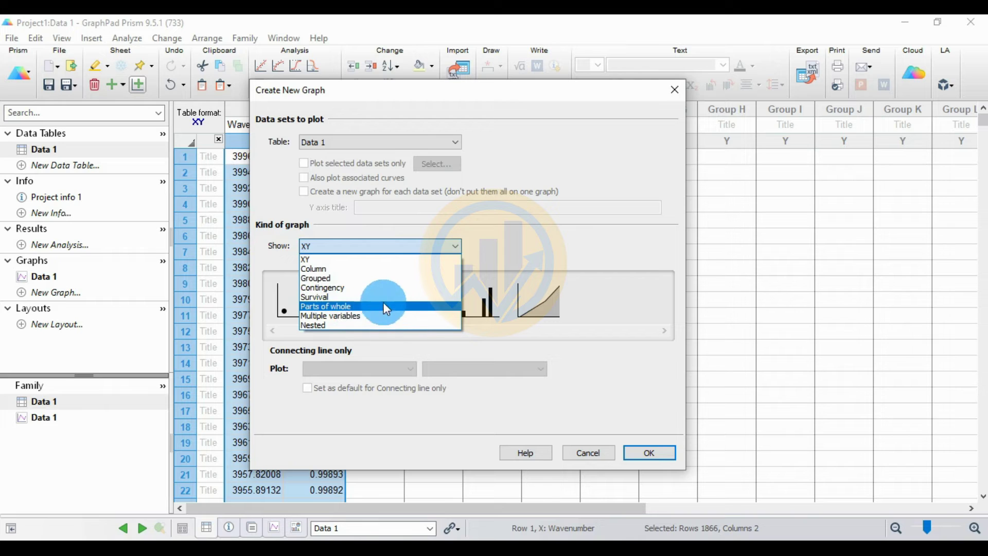
{"action": "left_click", "coordinate": [332, 260]}
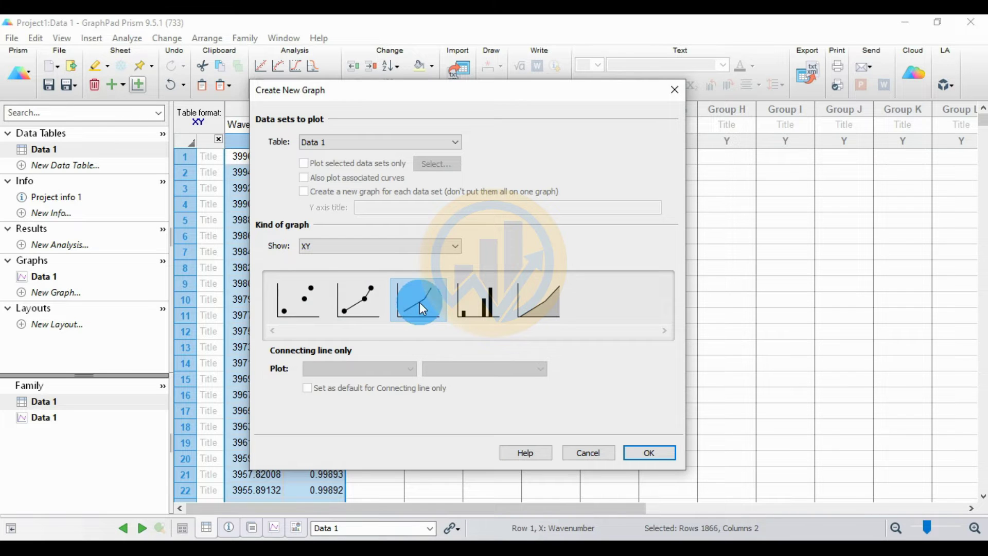
{"action": "left_click", "coordinate": [650, 453]}
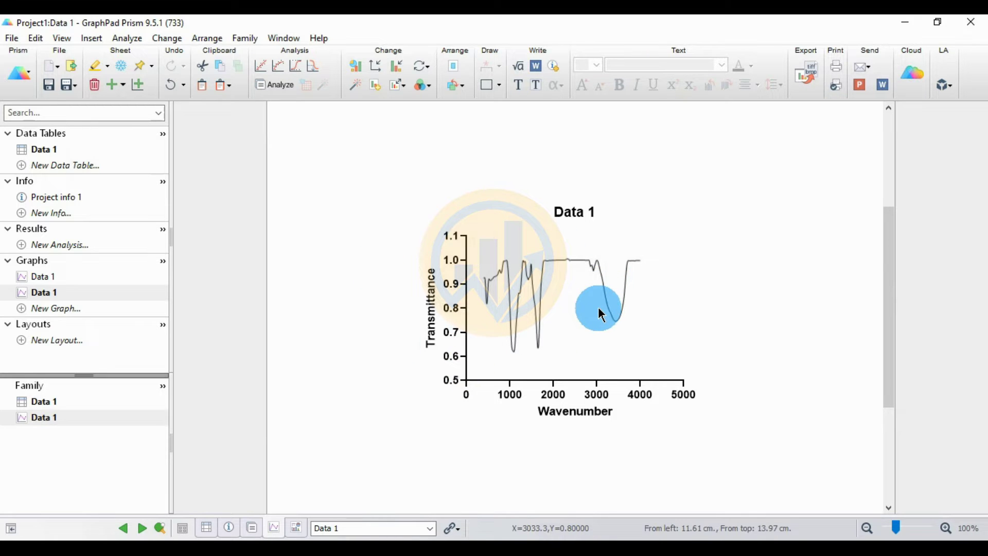
Step: Enlarge the graph four times with Larger and delete the Data 1 title
{"action": "left_click", "coordinate": [403, 88]}
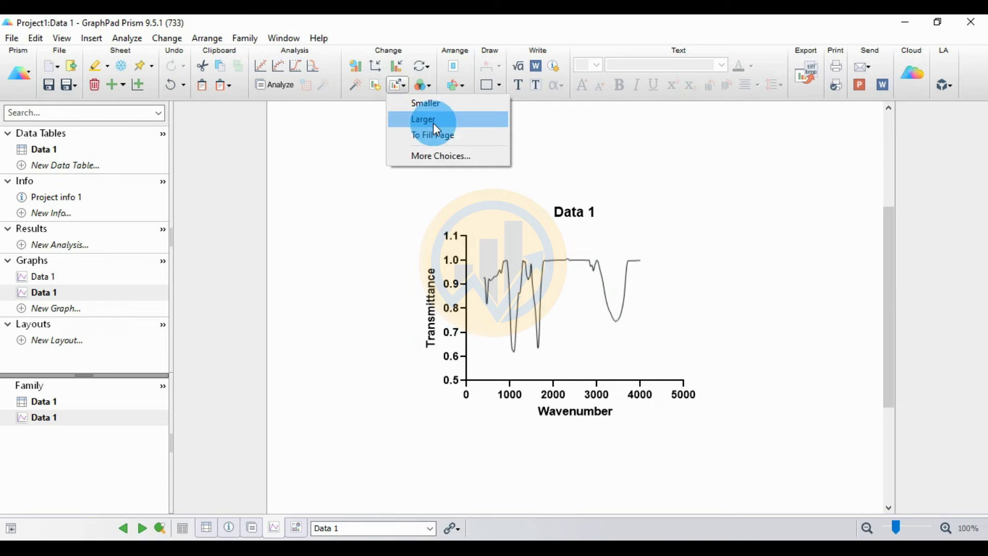
{"action": "left_click", "coordinate": [434, 122]}
{"action": "left_click", "coordinate": [397, 87]}
{"action": "left_click", "coordinate": [412, 119]}
{"action": "left_click", "coordinate": [397, 85]}
{"action": "left_click", "coordinate": [416, 125]}
{"action": "left_click", "coordinate": [394, 85]}
{"action": "left_click", "coordinate": [408, 119]}
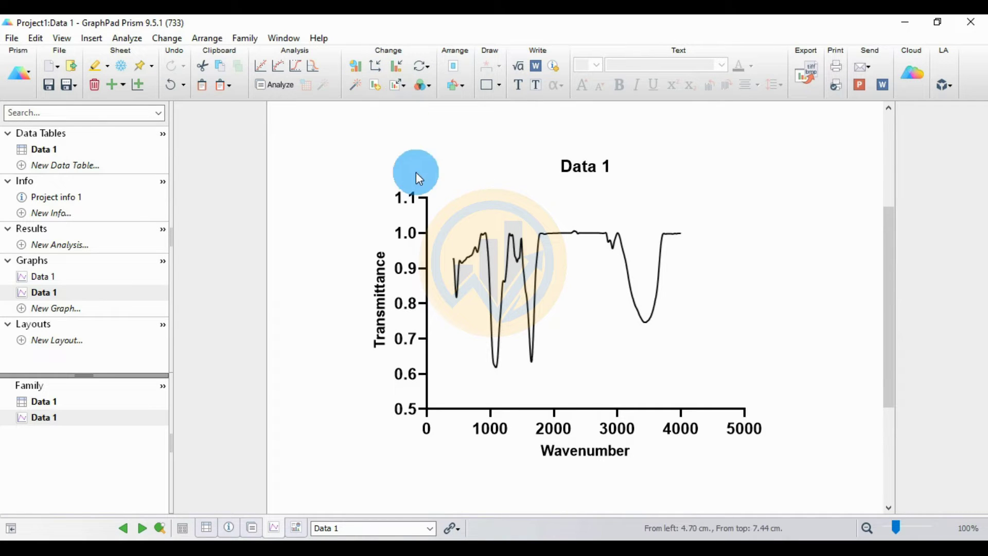
{"action": "double_click", "coordinate": [604, 166]}
{"action": "key", "text": "Delete"}
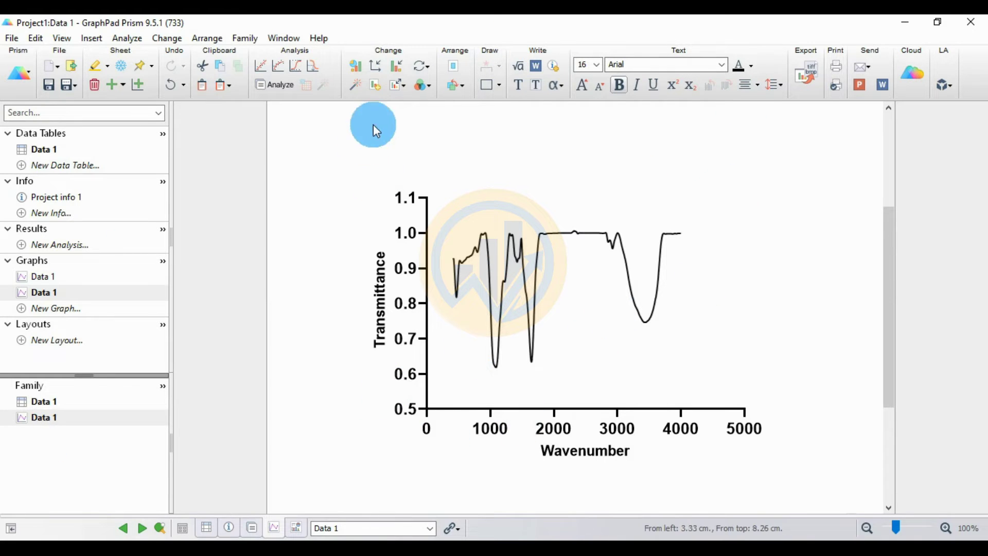
Step: Set the X axis direction to Reverse and turn off automatic range, keeping 0–5000
{"action": "left_click", "coordinate": [379, 66]}
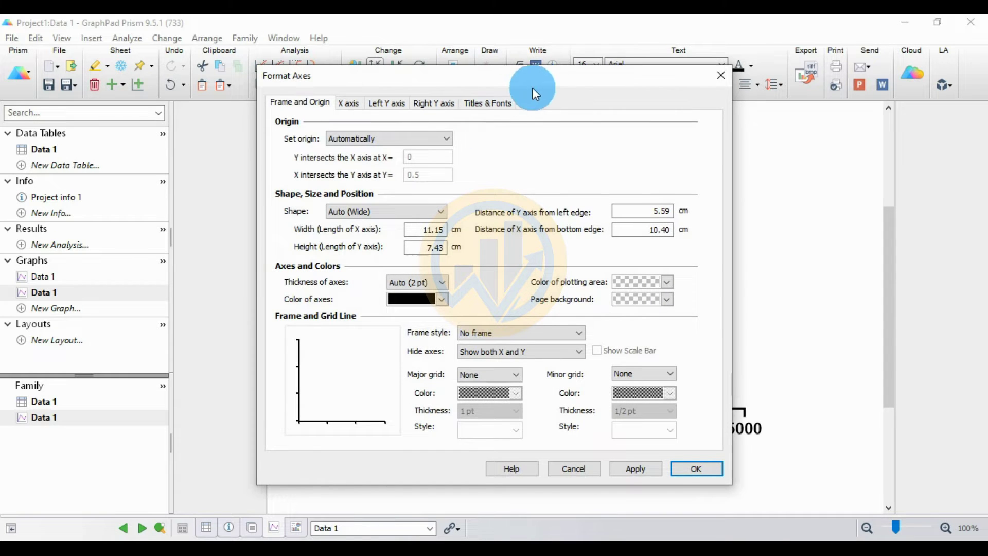
{"action": "left_click_drag", "start_coordinate": [566, 86], "coordinate": [366, 122]}
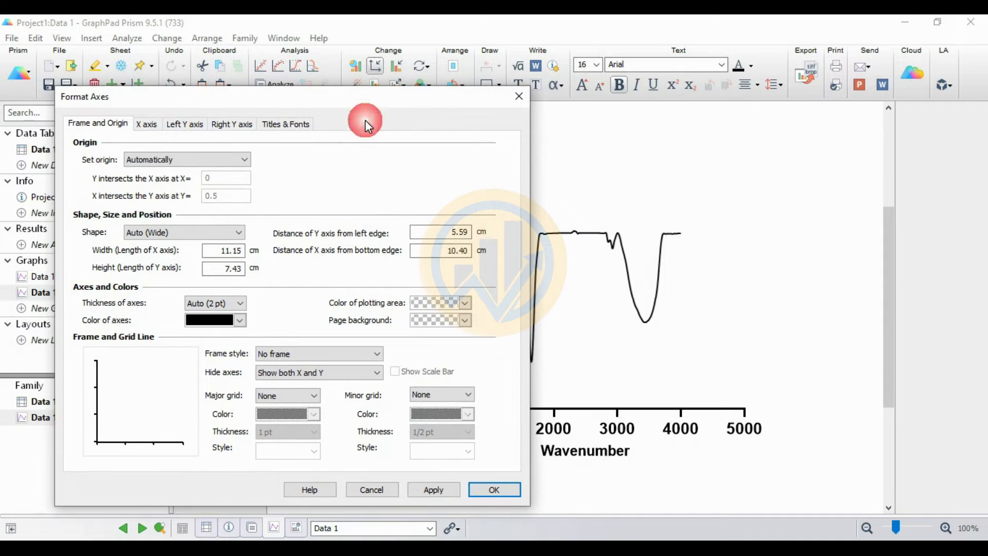
{"action": "left_click", "coordinate": [147, 124]}
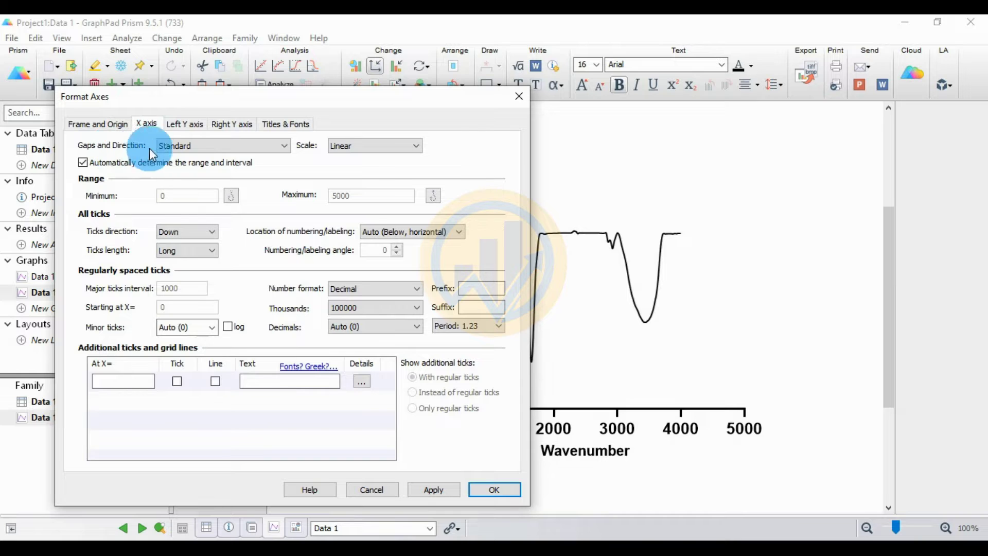
{"action": "left_click", "coordinate": [282, 149]}
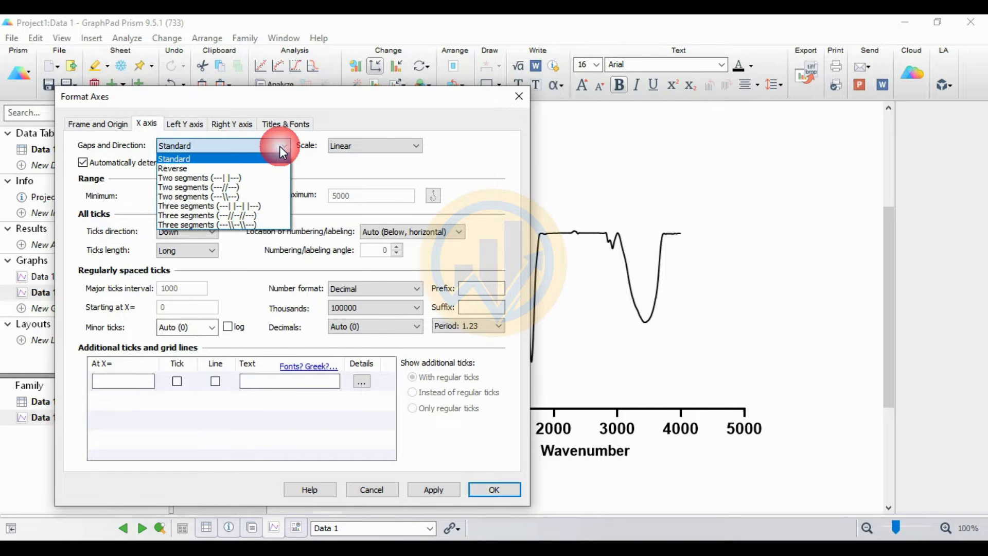
{"action": "left_click", "coordinate": [225, 165]}
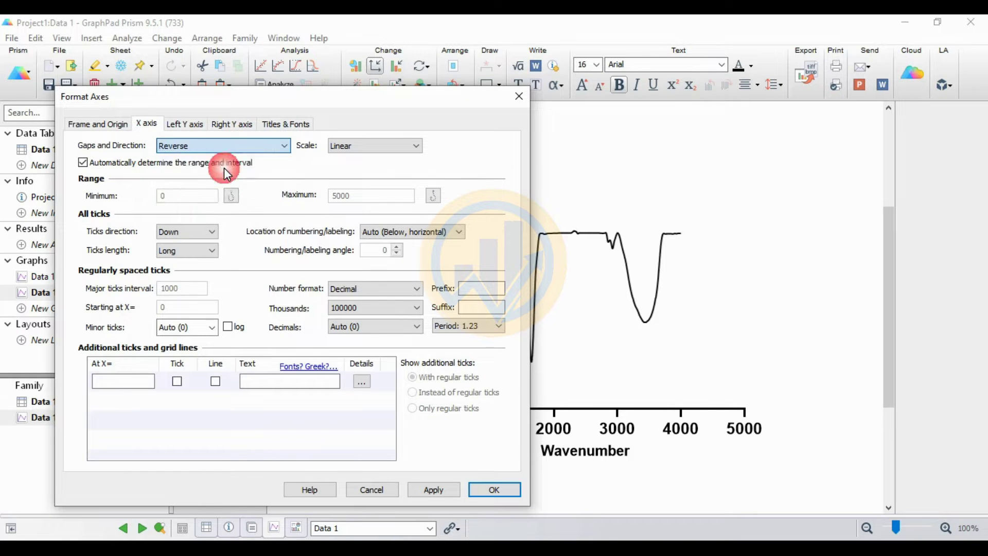
{"action": "left_click", "coordinate": [82, 163]}
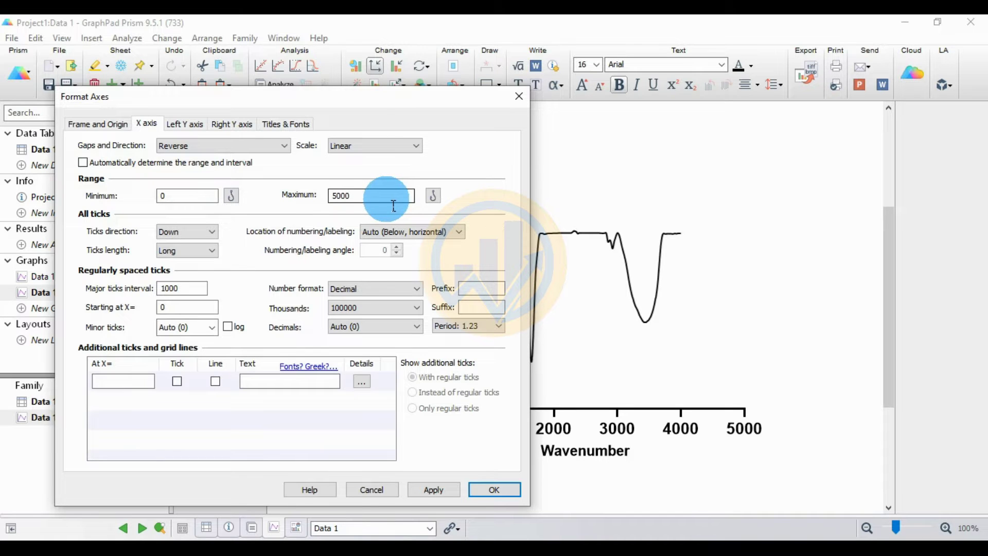
{"action": "left_click", "coordinate": [441, 492]}
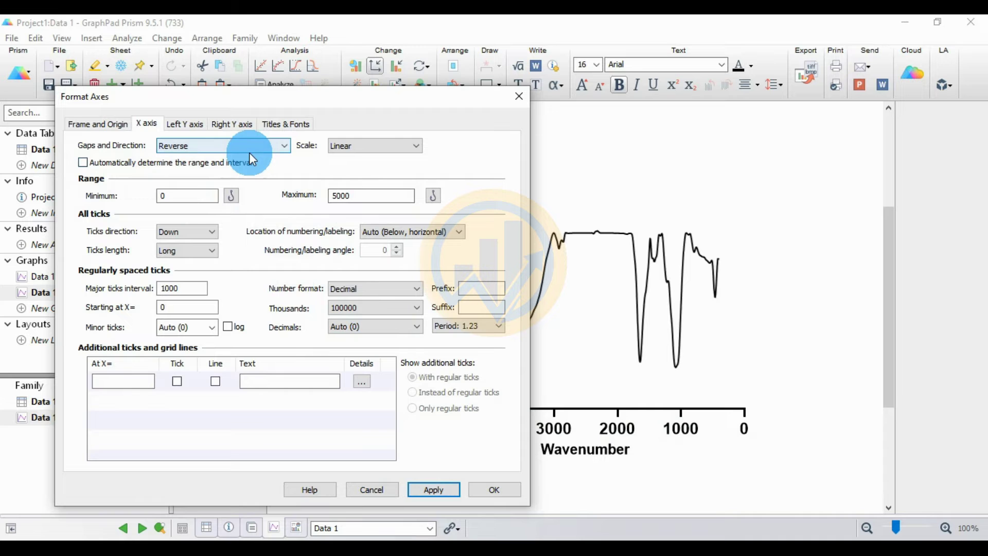
{"action": "left_click_drag", "start_coordinate": [406, 102], "coordinate": [557, 110]}
Step: Set the X axis range to a 4000 maximum and 375 minimum
{"action": "left_click", "coordinate": [489, 200]}
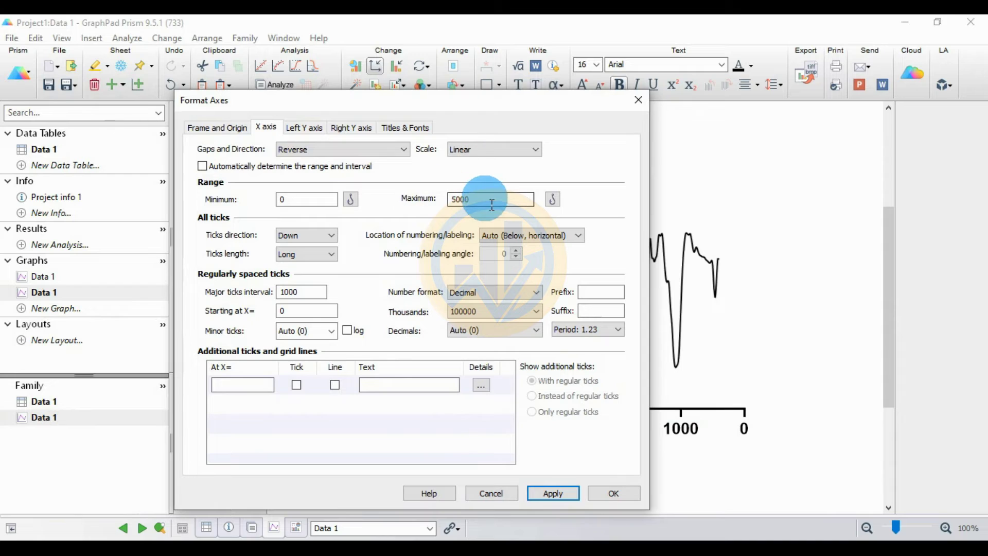
{"action": "left_click_drag", "start_coordinate": [469, 203], "coordinate": [439, 205]}
{"action": "type", "text": "4000"}
{"action": "left_click_drag", "start_coordinate": [325, 200], "coordinate": [302, 206]}
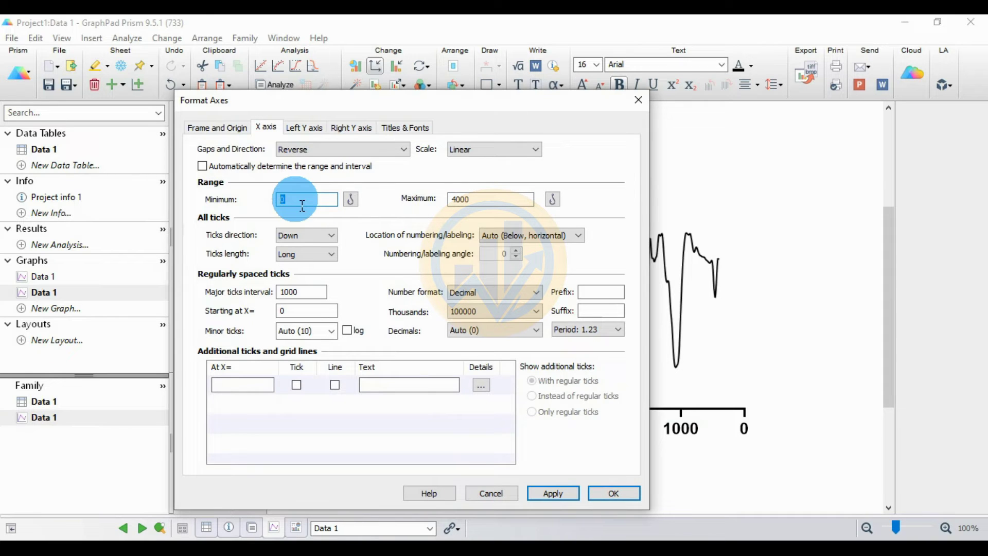
{"action": "type", "text": "374"}
{"action": "key", "text": "BackSpace"}
{"action": "type", "text": "5"}
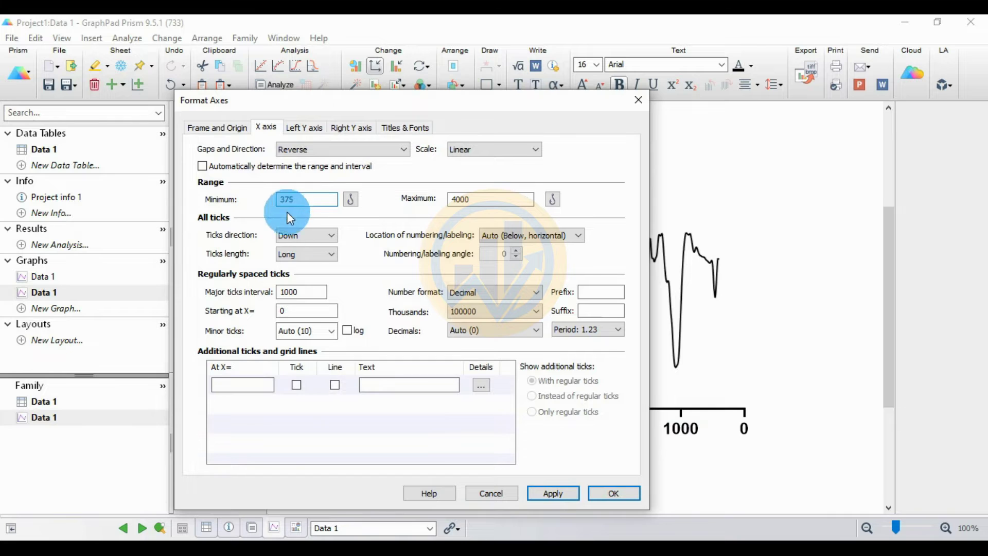
{"action": "left_click", "coordinate": [556, 490]}
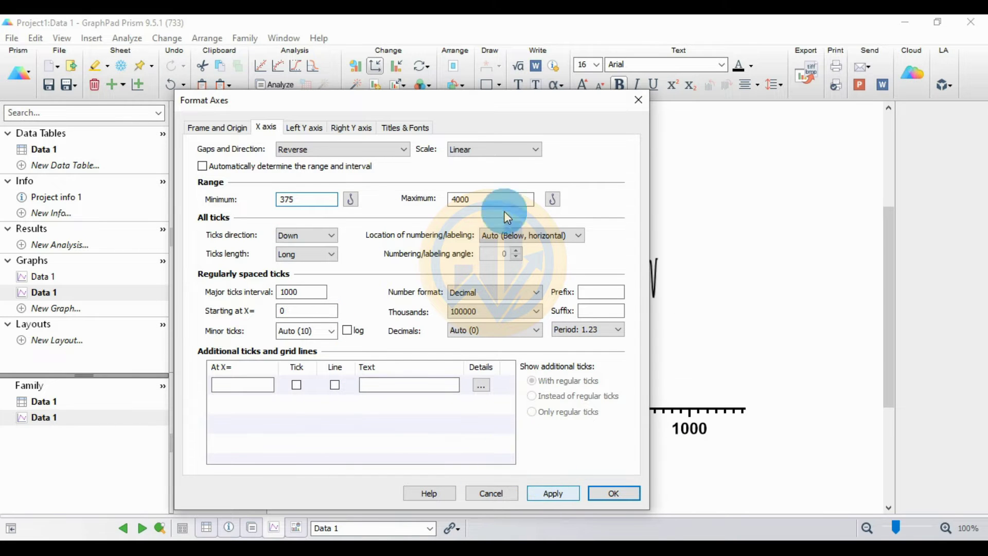
{"action": "left_click_drag", "start_coordinate": [350, 117], "coordinate": [310, 110]}
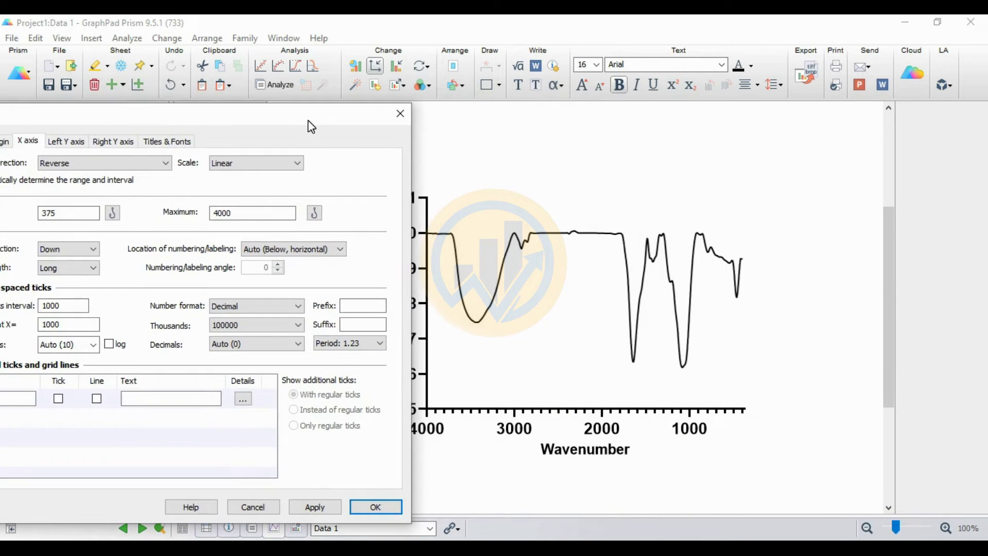
Step: Set the X axis major tick interval to 500
{"action": "left_click", "coordinate": [421, 263]}
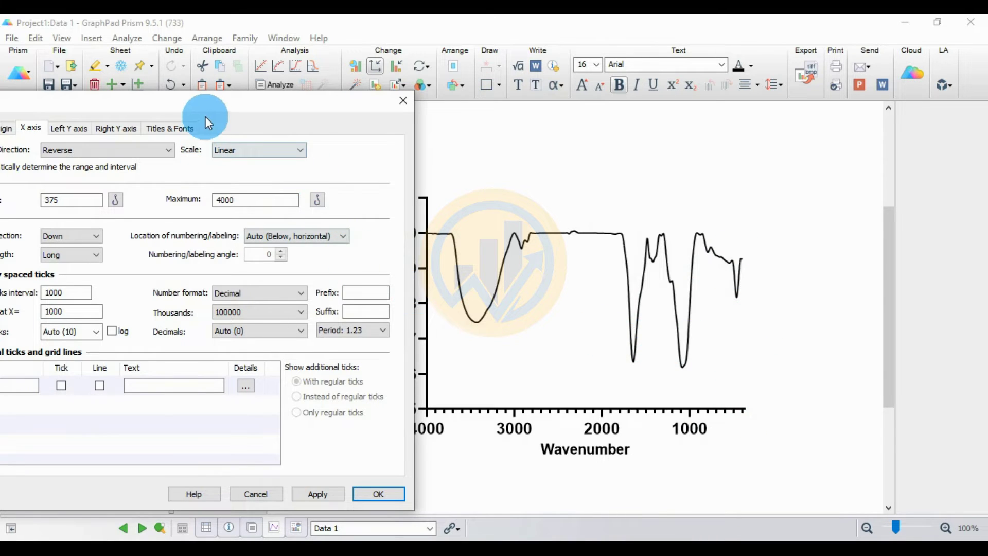
{"action": "left_click_drag", "start_coordinate": [221, 106], "coordinate": [395, 88]}
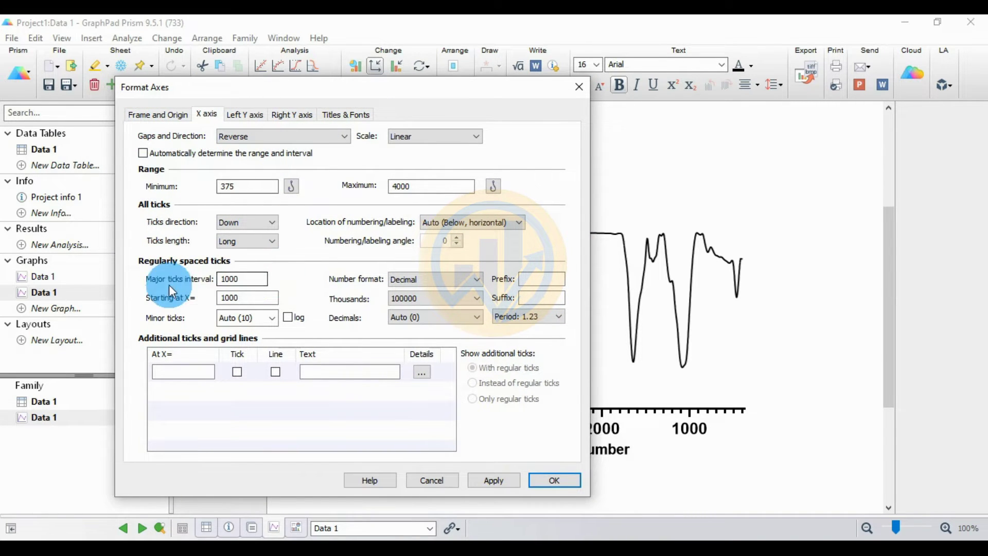
{"action": "left_click_drag", "start_coordinate": [243, 279], "coordinate": [206, 292]}
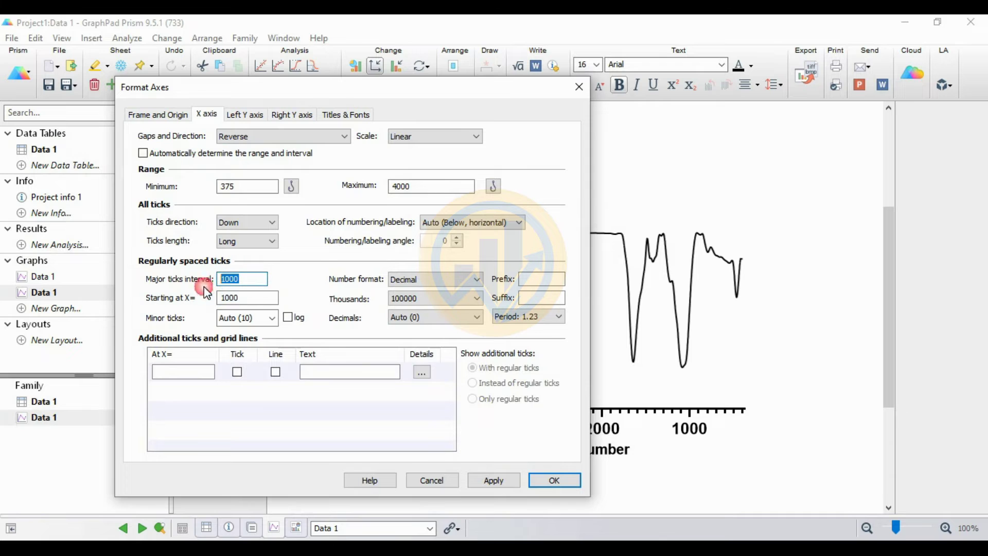
{"action": "type", "text": "50"}
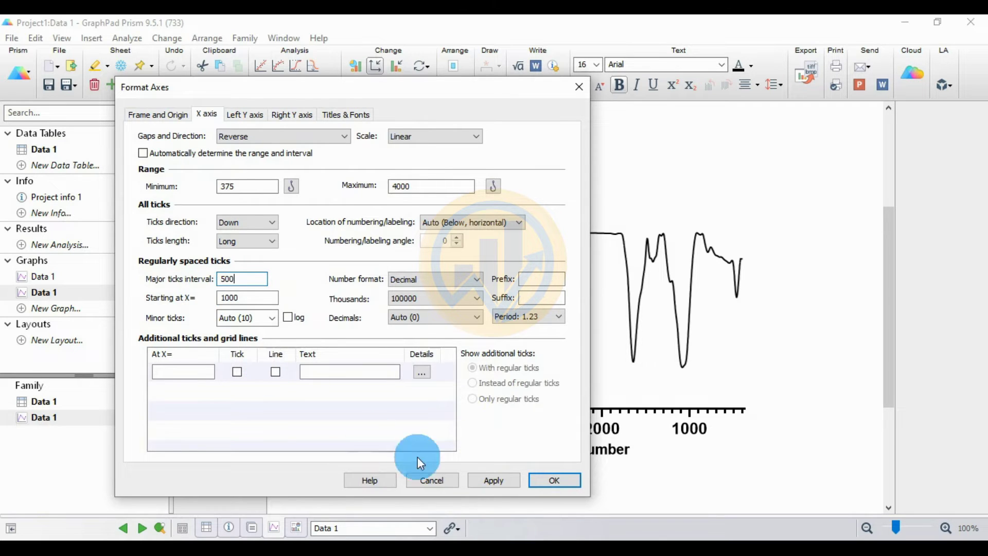
{"action": "left_click", "coordinate": [486, 476]}
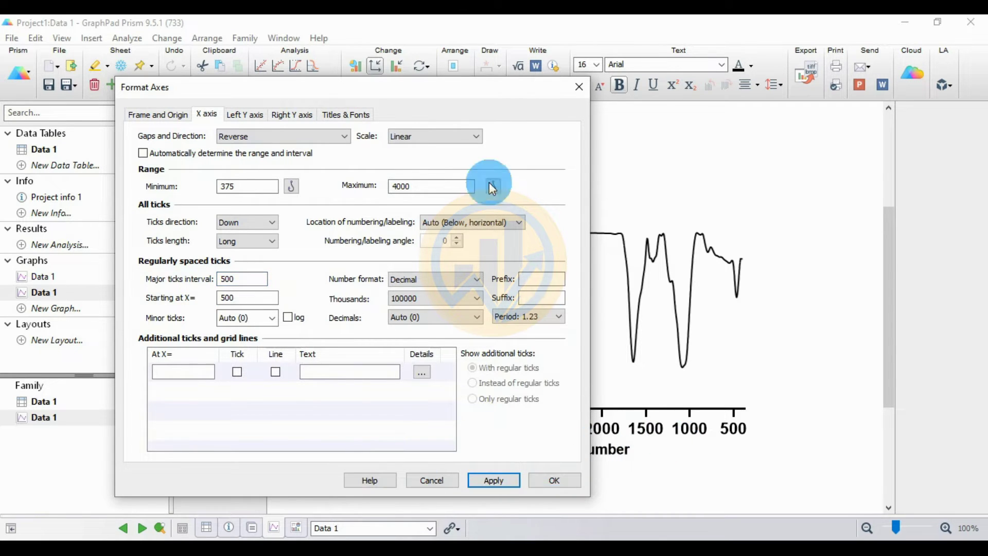
{"action": "left_click_drag", "start_coordinate": [494, 97], "coordinate": [536, 103]}
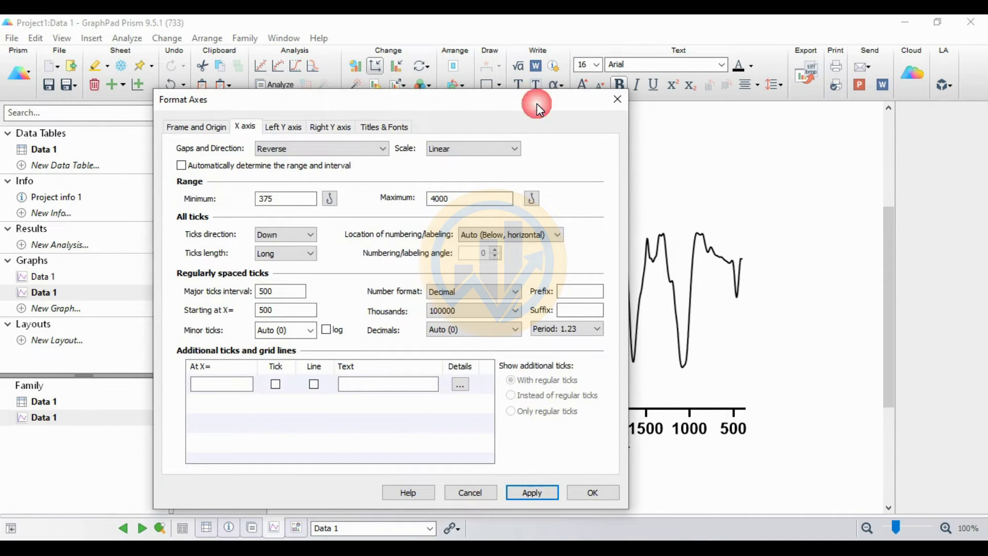
Step: Apply the Plain Frame style to the plot and close Format Axes
{"action": "left_click", "coordinate": [209, 127]}
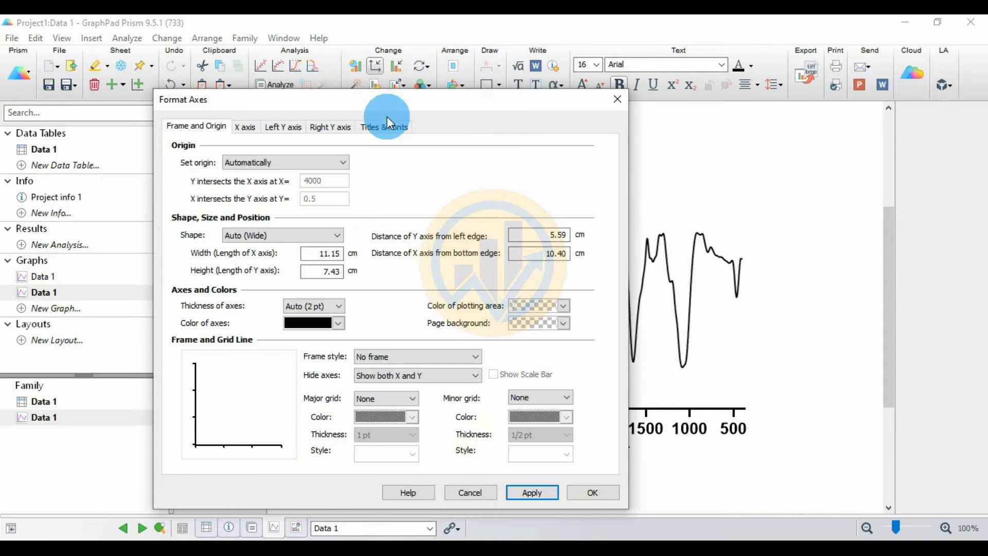
{"action": "left_click_drag", "start_coordinate": [453, 100], "coordinate": [330, 76]}
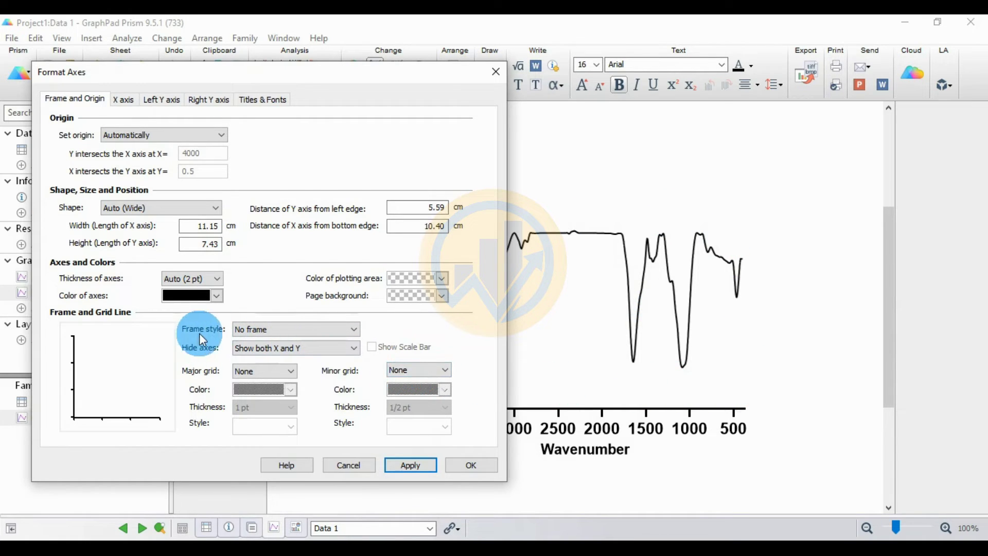
{"action": "left_click", "coordinate": [300, 330]}
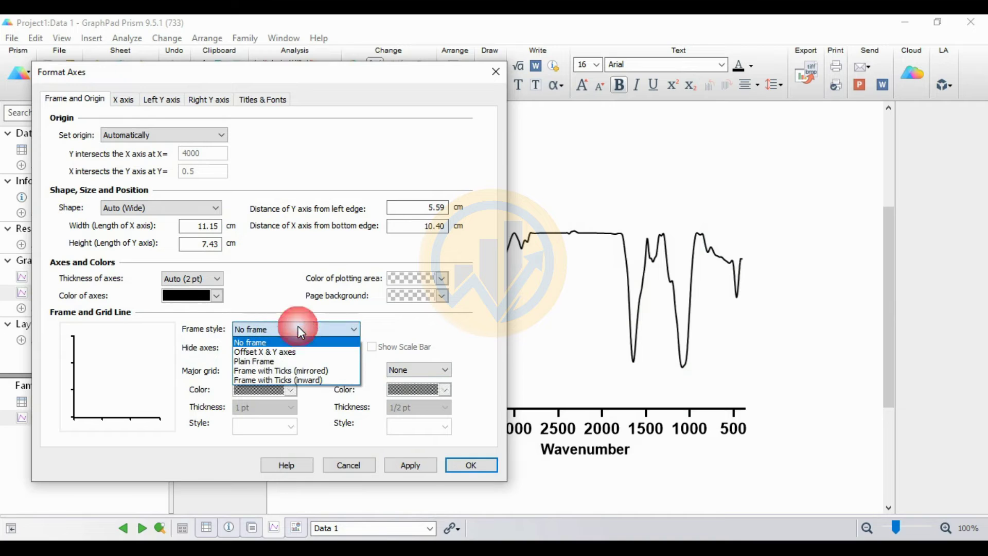
{"action": "left_click", "coordinate": [273, 360]}
{"action": "left_click", "coordinate": [410, 464]}
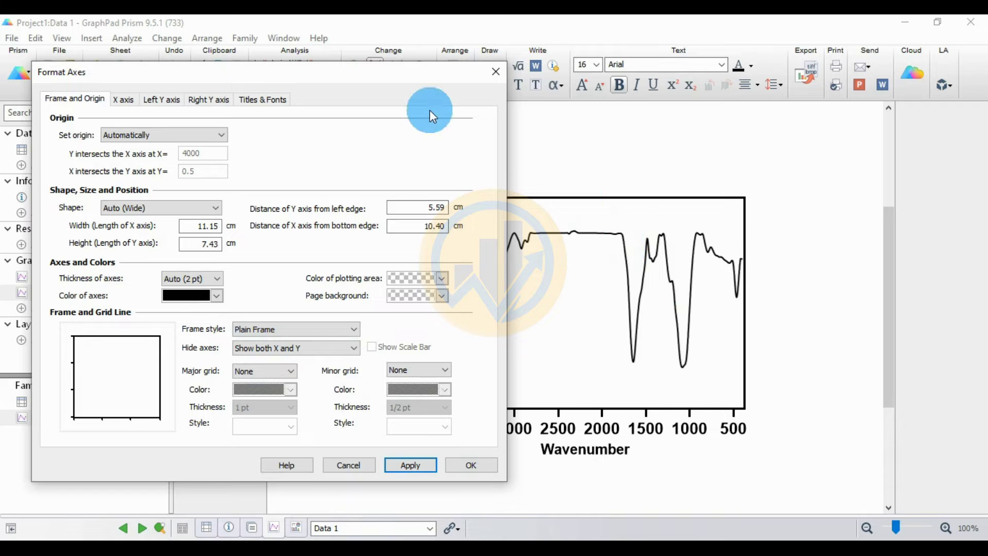
{"action": "left_click_drag", "start_coordinate": [397, 78], "coordinate": [430, 46]}
{"action": "left_click", "coordinate": [453, 433]}
{"action": "left_click", "coordinate": [496, 437]}
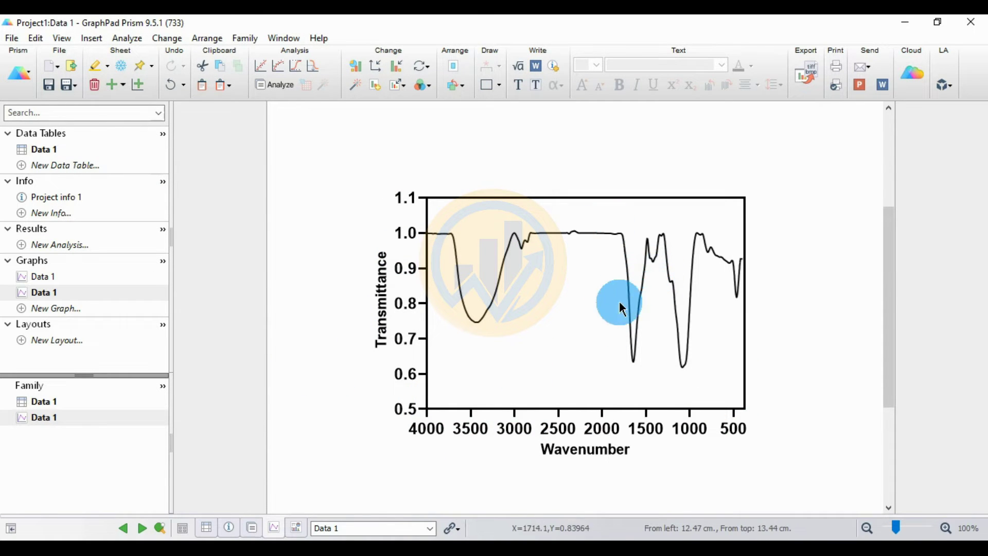
Step: Set the connecting line colour to red and its thickness to 2 pt
{"action": "mouse_move", "coordinate": [642, 323]}
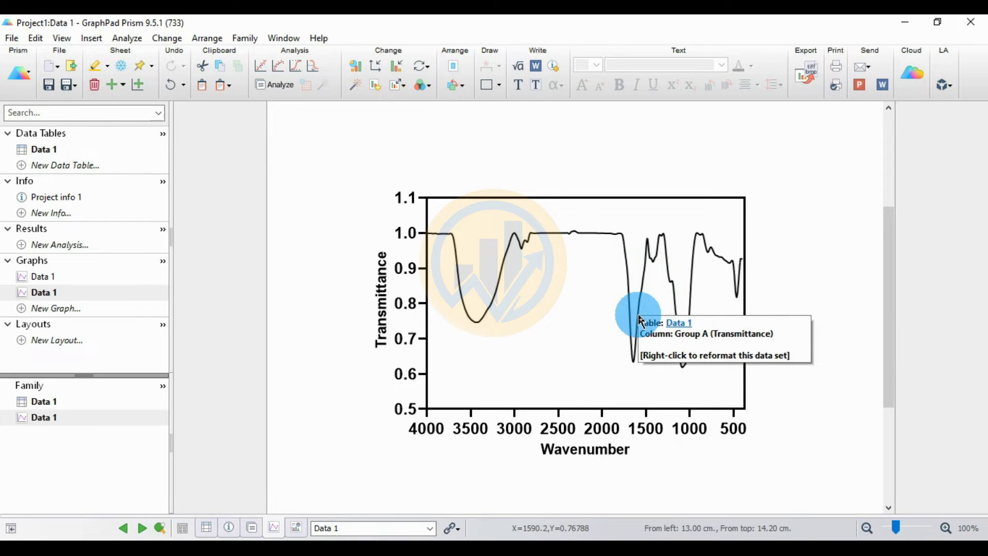
{"action": "left_click", "coordinate": [397, 75]}
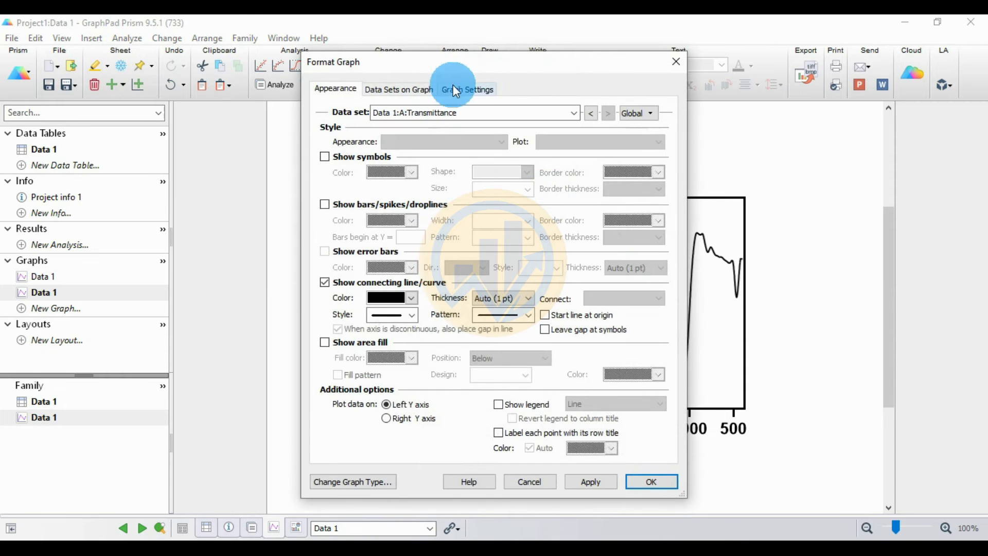
{"action": "left_click_drag", "start_coordinate": [501, 69], "coordinate": [248, 98]}
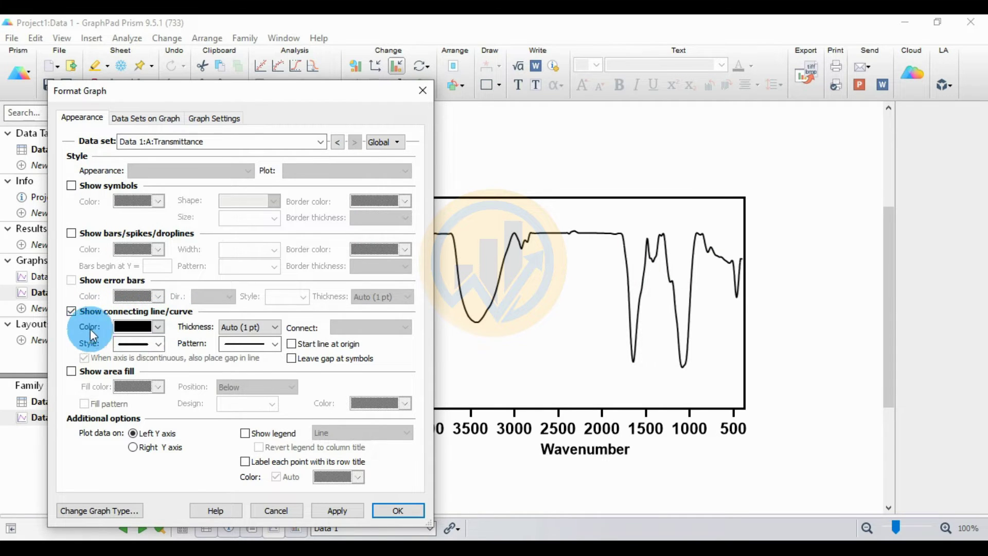
{"action": "left_click", "coordinate": [157, 327]}
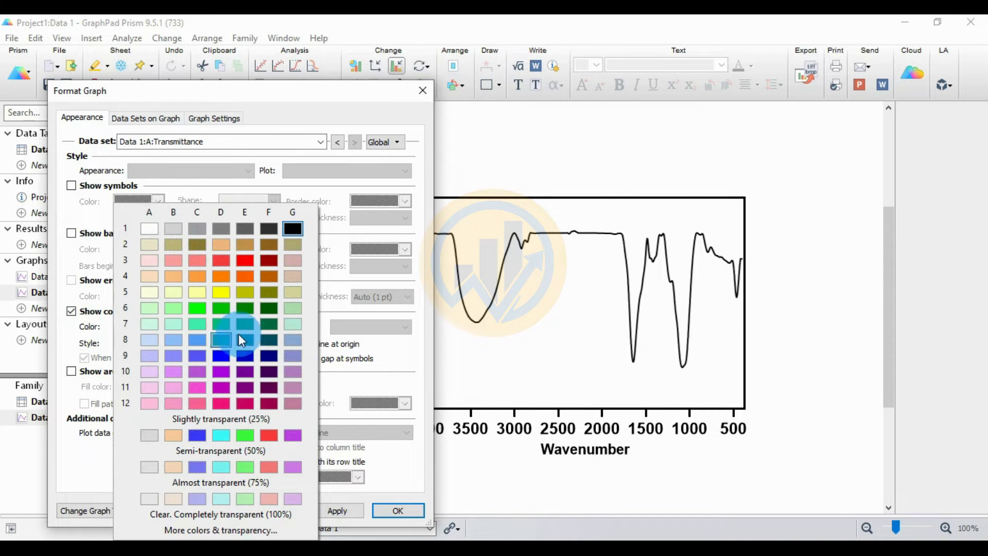
{"action": "left_click", "coordinate": [249, 265]}
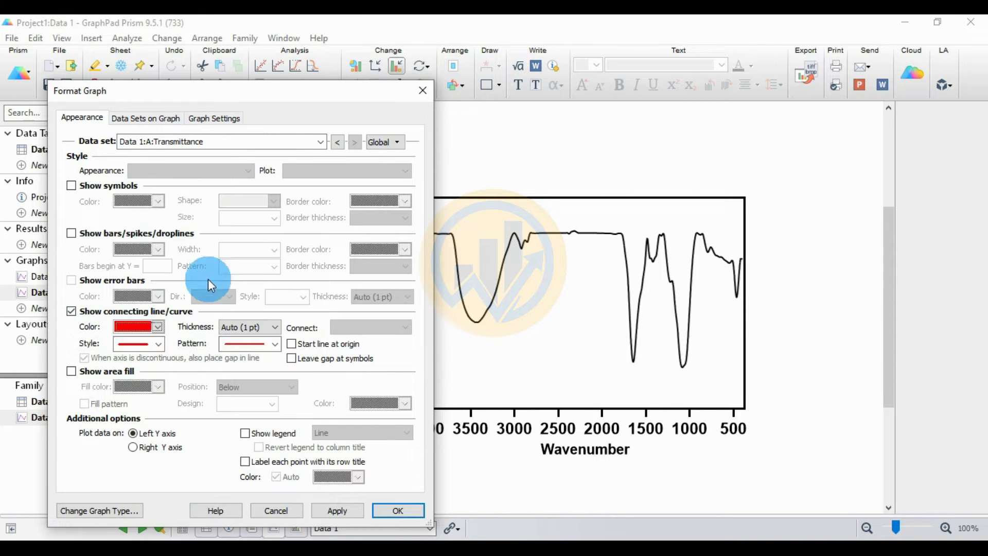
{"action": "left_click", "coordinate": [342, 506]}
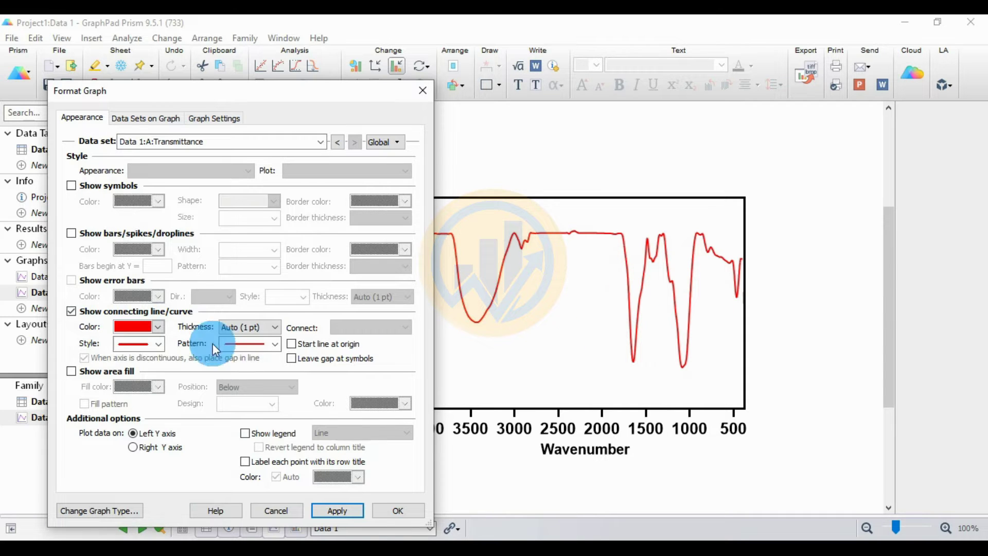
{"action": "left_click", "coordinate": [276, 329]}
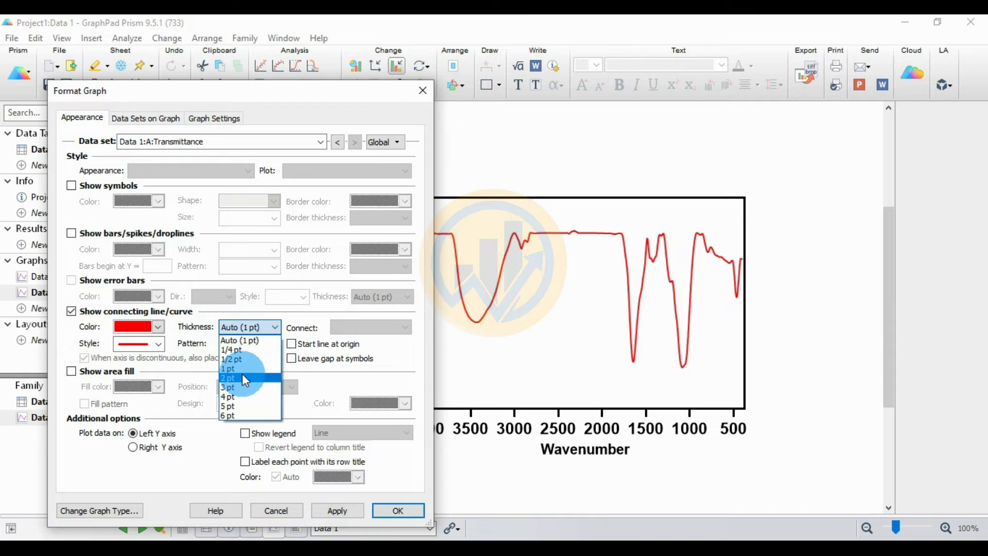
{"action": "left_click", "coordinate": [245, 378]}
{"action": "left_click", "coordinate": [338, 512]}
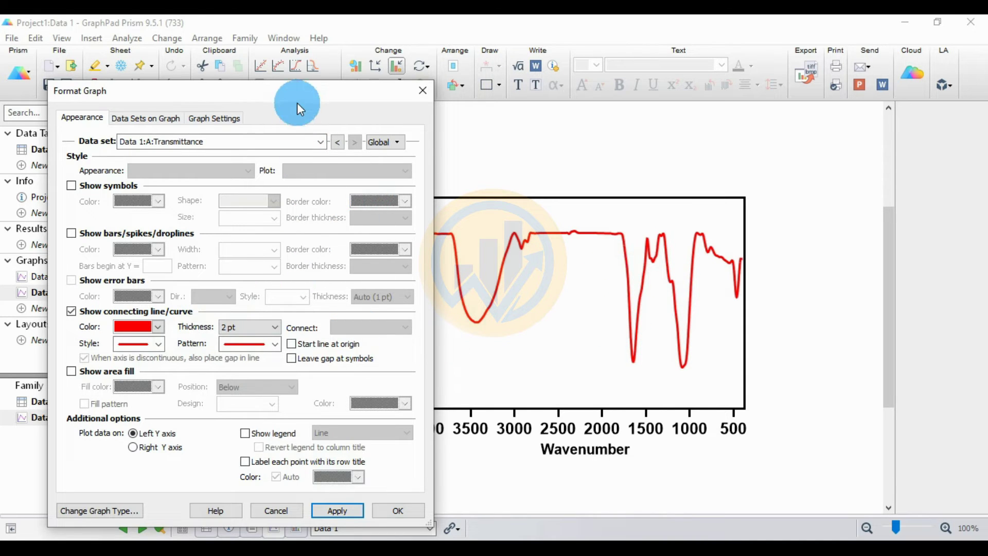
Step: Change the connecting line style from step and arrow variants to a plain line, then close Format Graph
{"action": "left_click_drag", "start_coordinate": [297, 104], "coordinate": [280, 61]}
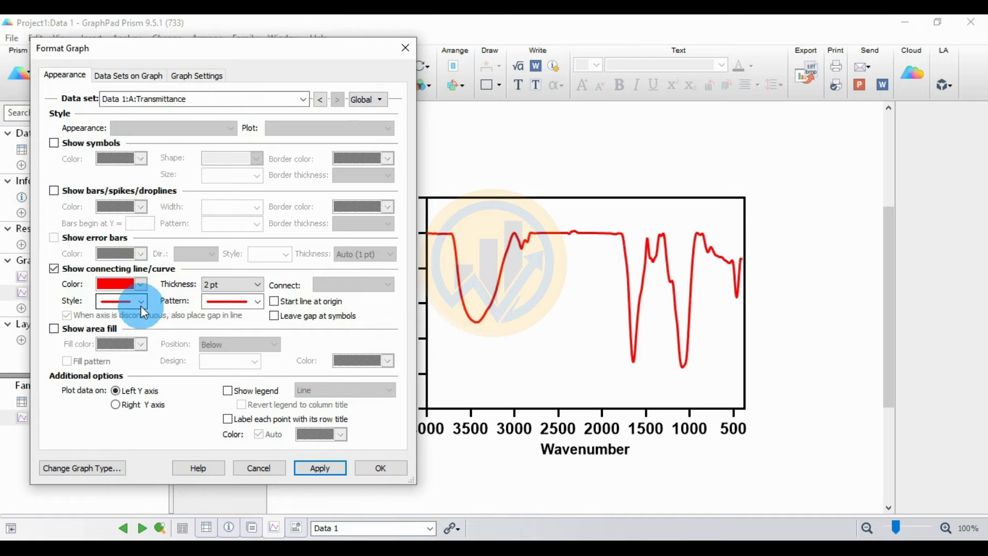
{"action": "left_click", "coordinate": [141, 301]}
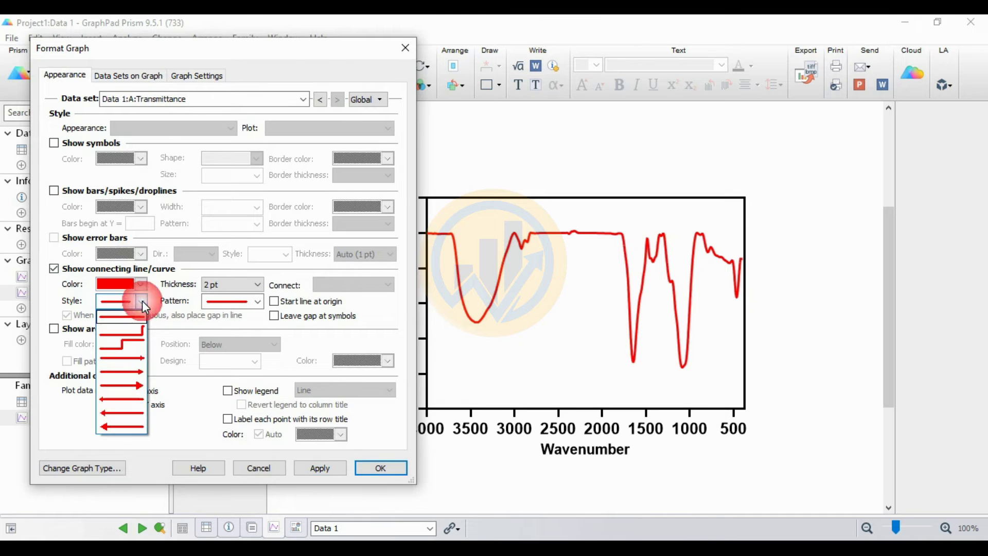
{"action": "left_click", "coordinate": [135, 335]}
{"action": "left_click", "coordinate": [320, 467]}
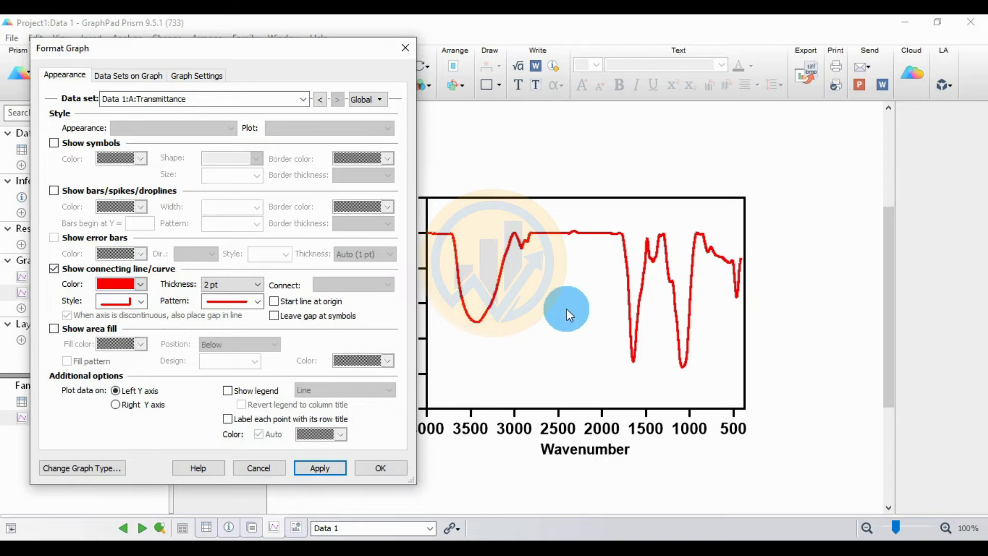
{"action": "left_click", "coordinate": [146, 301]}
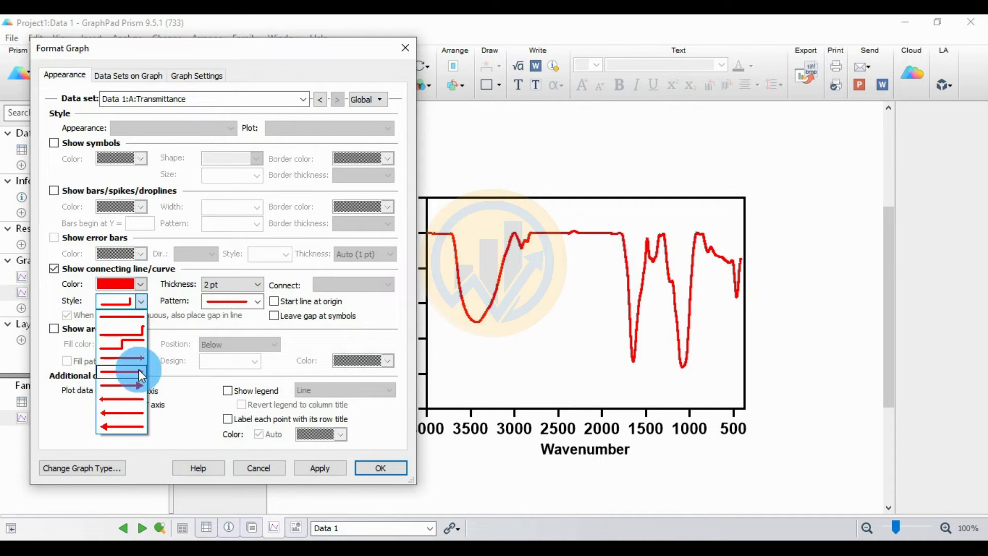
{"action": "left_click", "coordinate": [137, 370]}
{"action": "left_click", "coordinate": [319, 468]}
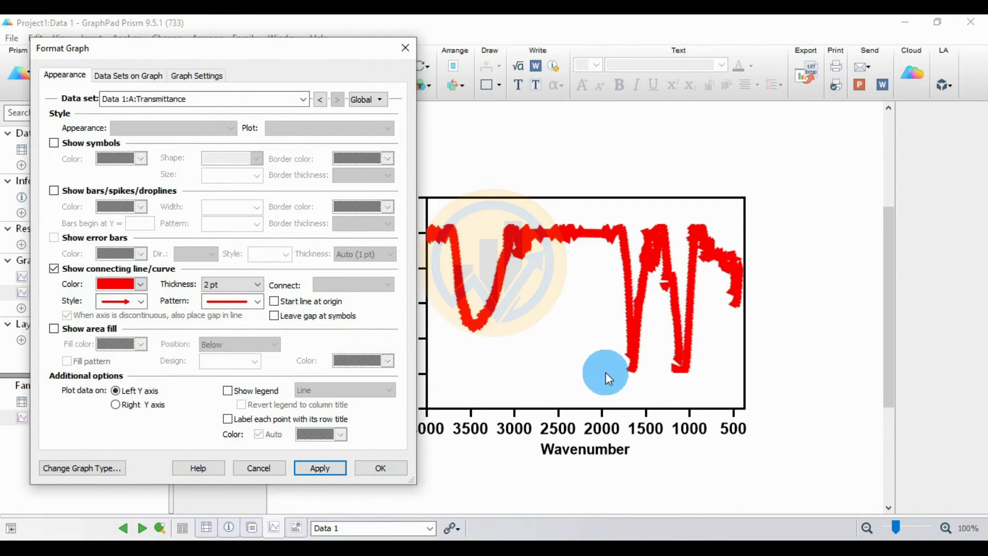
{"action": "left_click", "coordinate": [142, 301]}
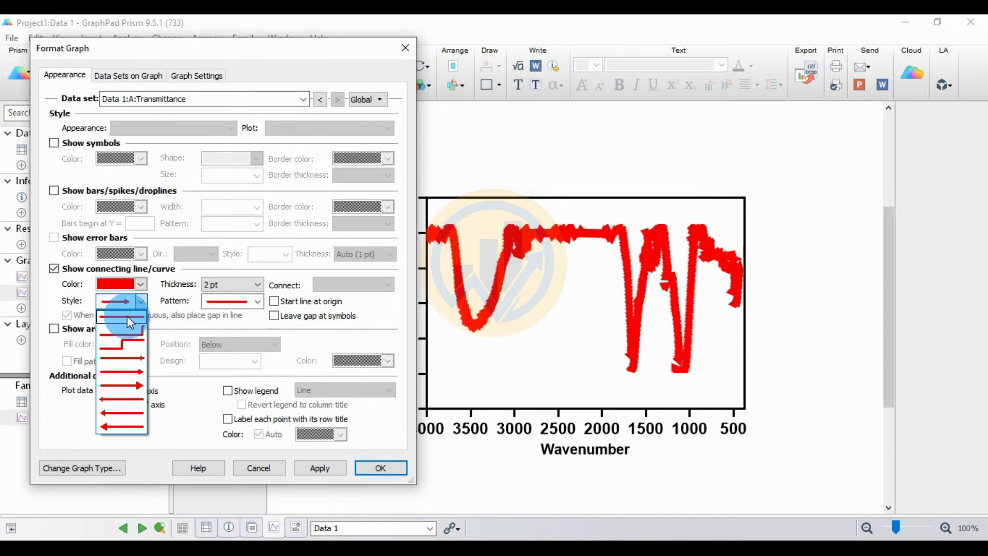
{"action": "left_click", "coordinate": [129, 316]}
{"action": "left_click", "coordinate": [319, 467]}
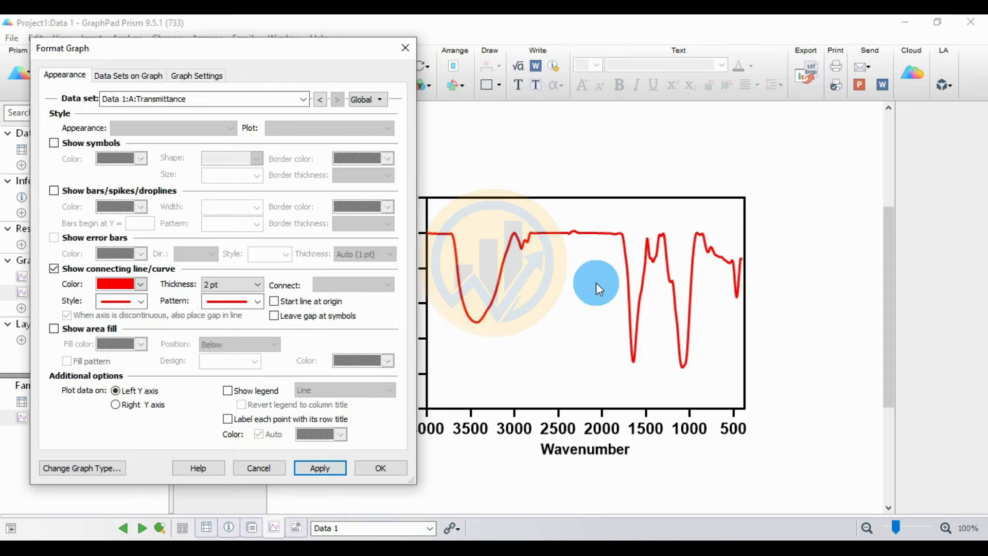
{"action": "left_click", "coordinate": [379, 467]}
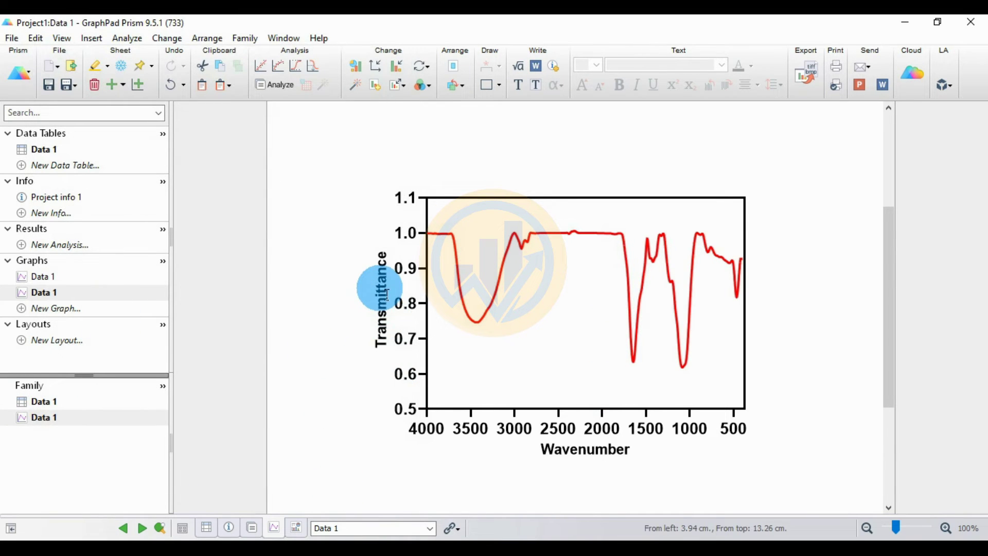
Step: Set the Transmittance y-axis title font to Times New Roman
{"action": "double_click", "coordinate": [385, 292]}
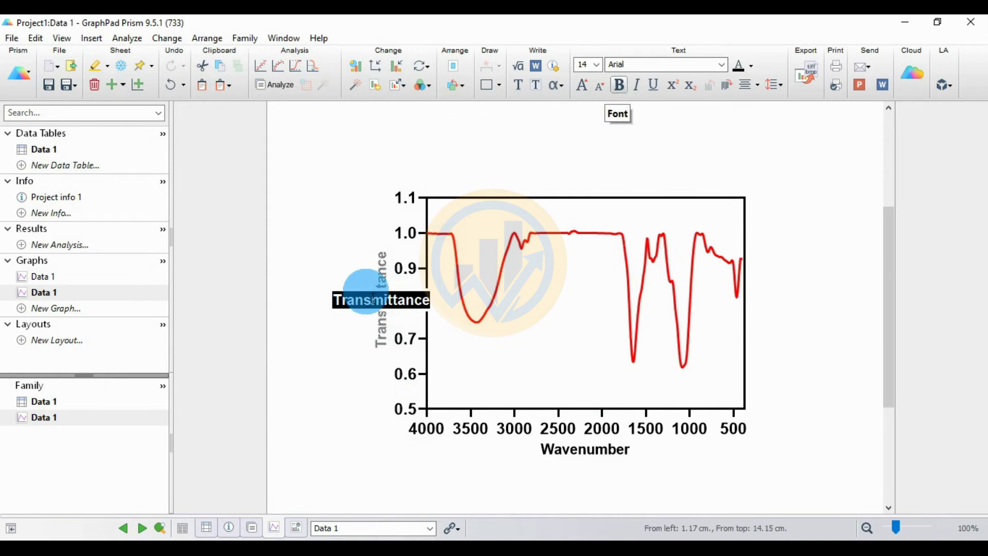
{"action": "left_click", "coordinate": [723, 65]}
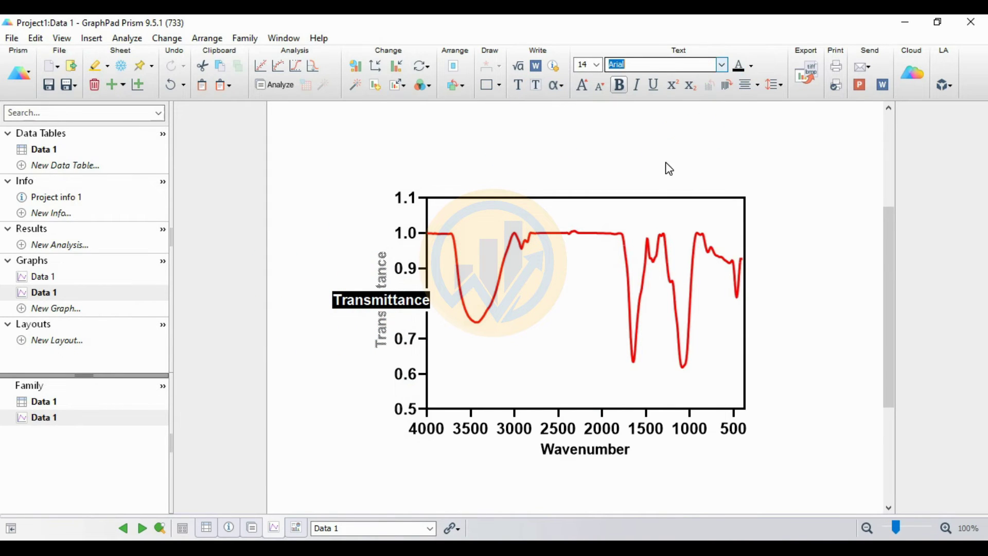
{"action": "left_click", "coordinate": [665, 89]}
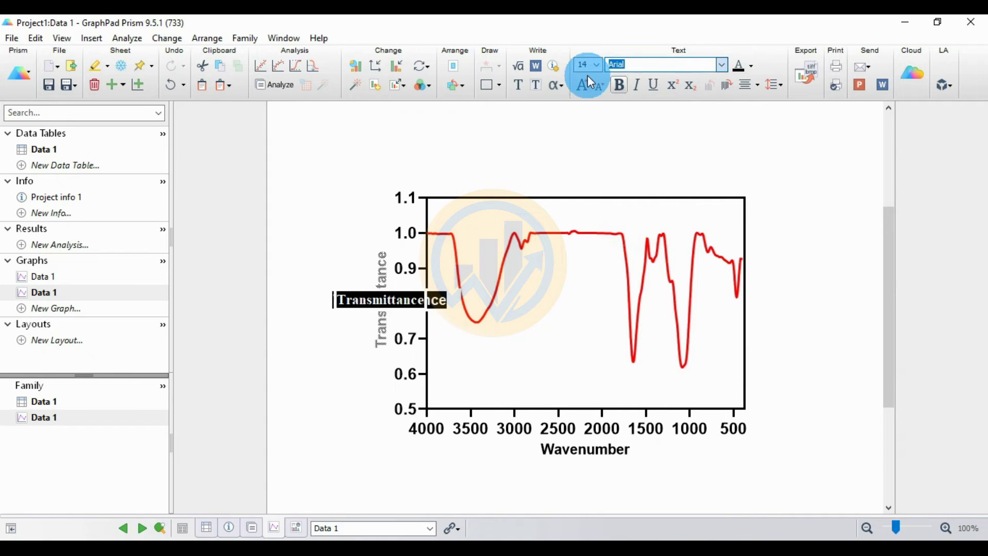
{"action": "left_click", "coordinate": [585, 145]}
{"action": "left_click", "coordinate": [434, 309]}
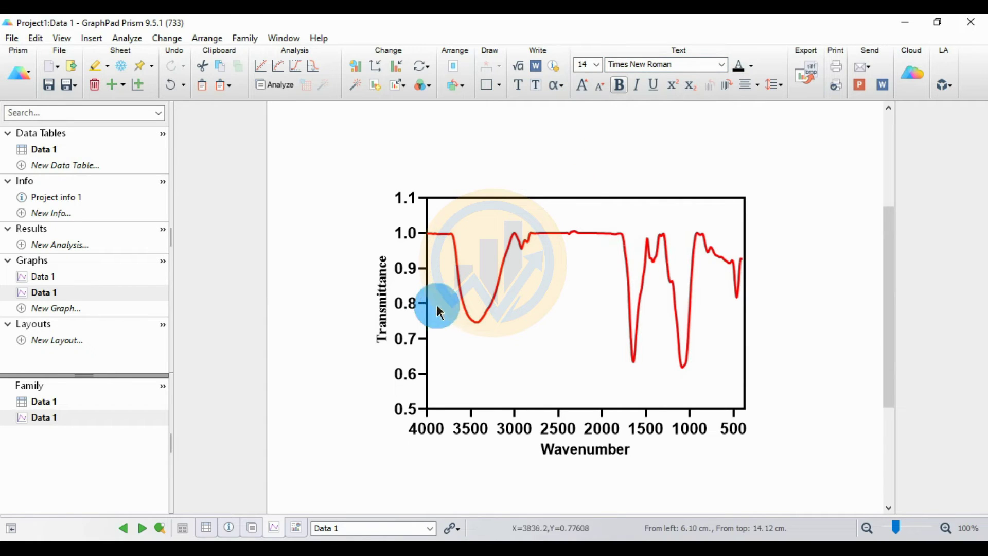
Step: Set the y-axis tick numbers to Times New Roman, size 14
{"action": "left_click", "coordinate": [413, 280]}
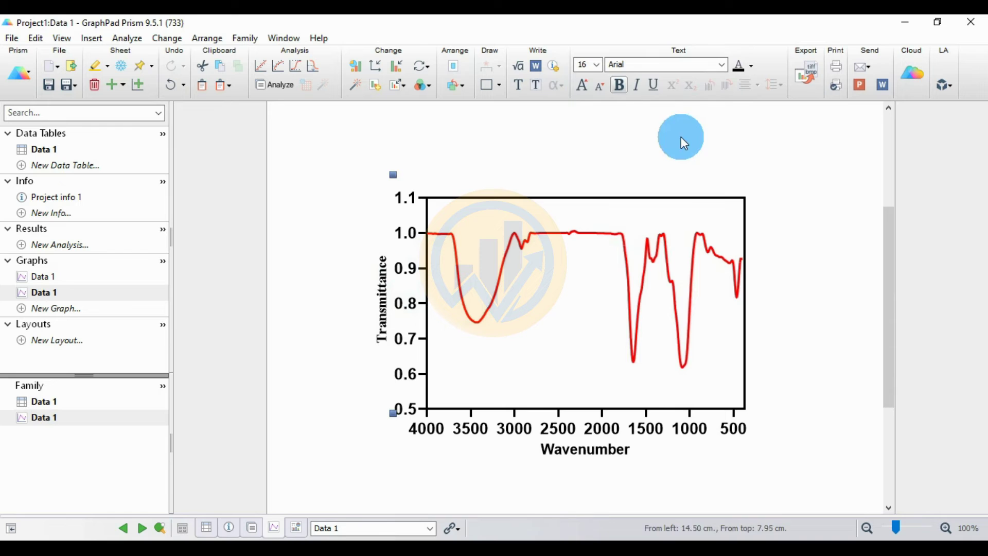
{"action": "left_click", "coordinate": [722, 65]}
{"action": "scroll", "coordinate": [680, 159], "scroll_direction": "up", "scroll_amount": 5}
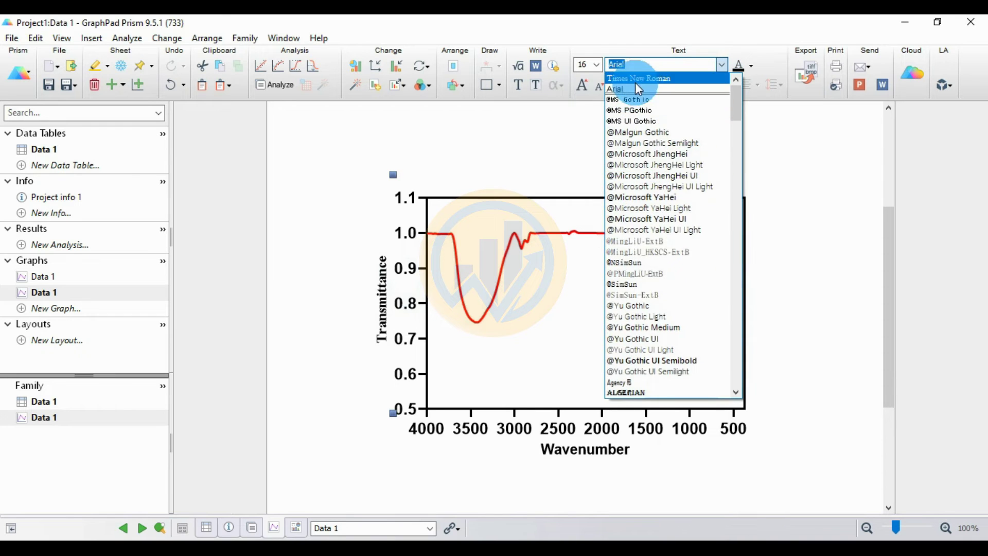
{"action": "left_click", "coordinate": [635, 81]}
{"action": "left_click", "coordinate": [596, 65]}
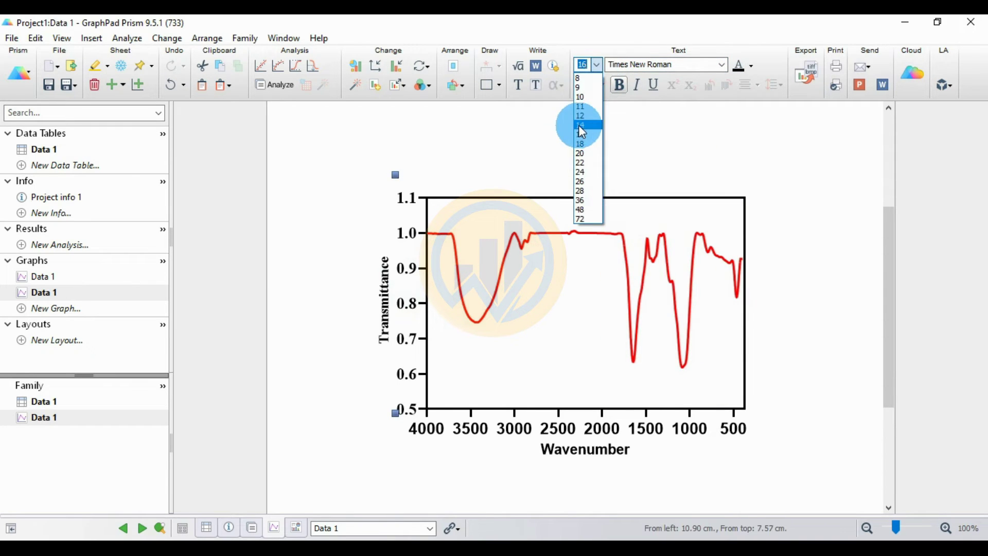
{"action": "left_click", "coordinate": [578, 125]}
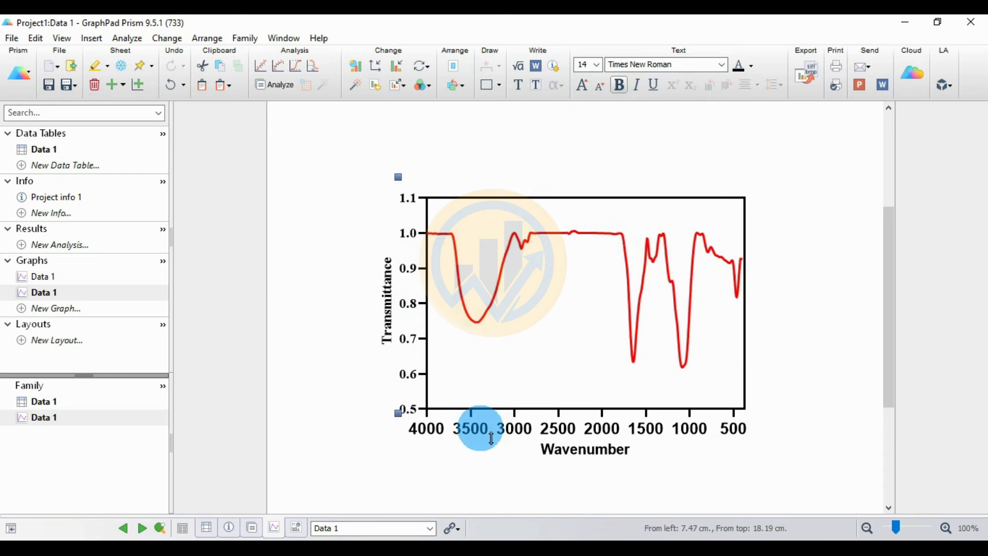
Step: Set the x-axis tick numbers to Times New Roman, size 14
{"action": "left_click", "coordinate": [541, 443]}
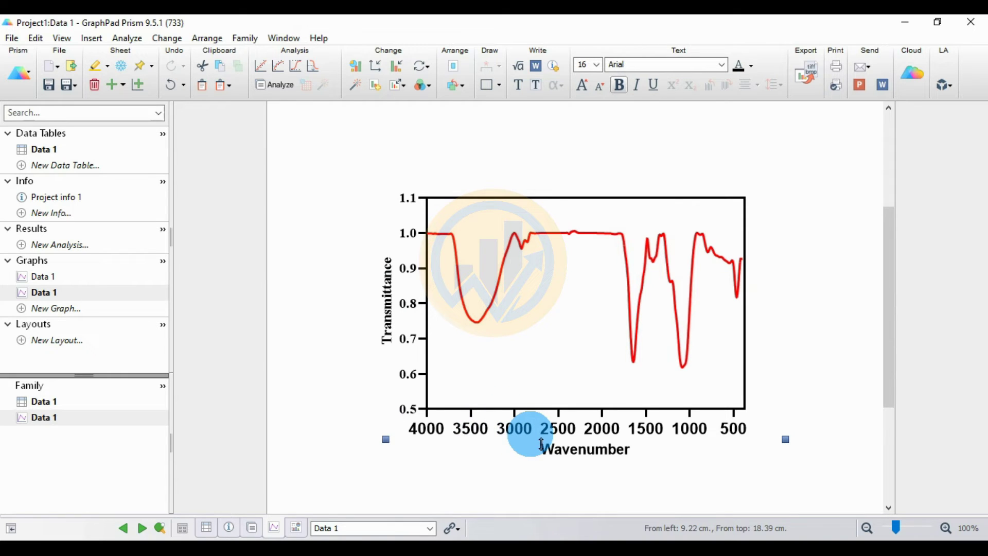
{"action": "left_click", "coordinate": [722, 65]}
{"action": "left_click", "coordinate": [650, 74]}
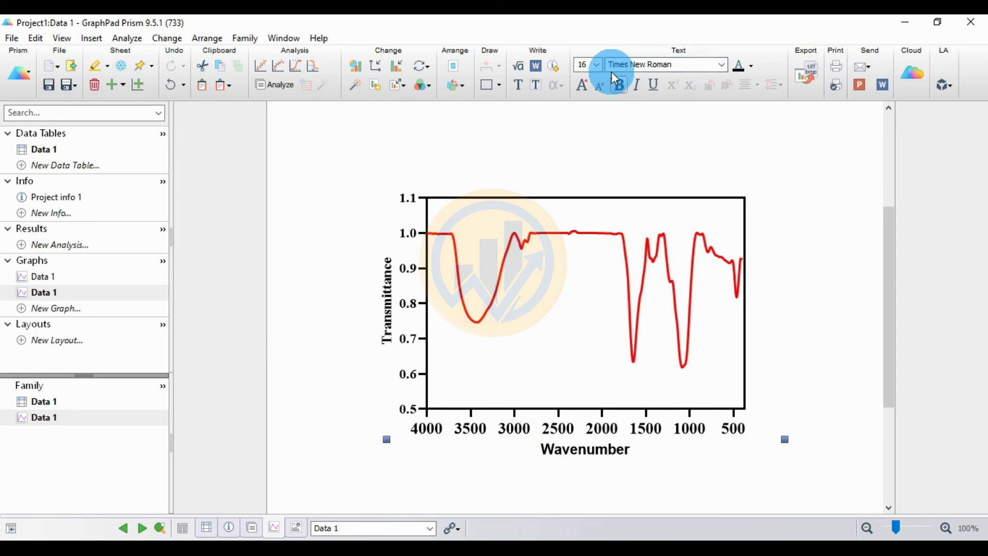
{"action": "left_click", "coordinate": [598, 66]}
{"action": "left_click", "coordinate": [586, 126]}
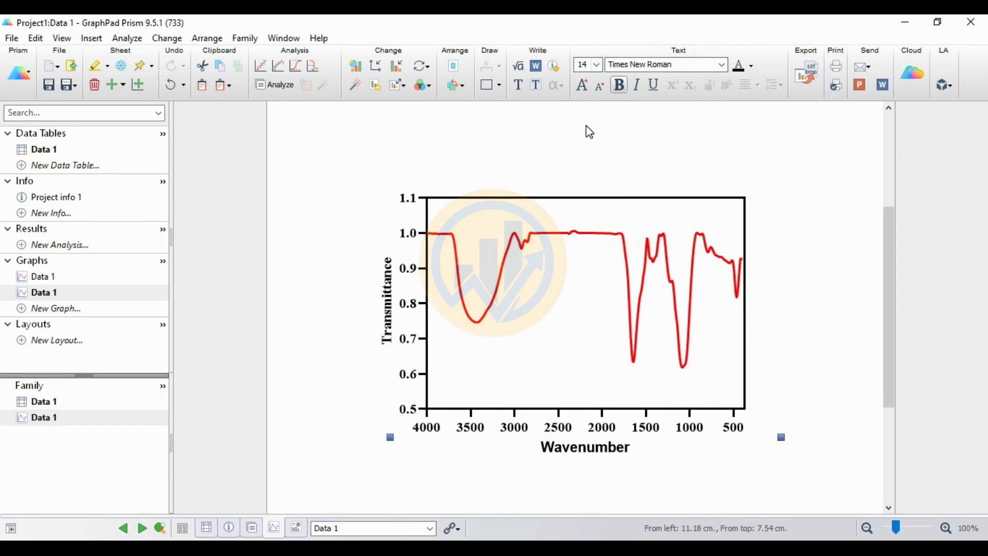
Step: Append '(cm-1)' after Wavenumber in the x-axis title
{"action": "double_click", "coordinate": [609, 449]}
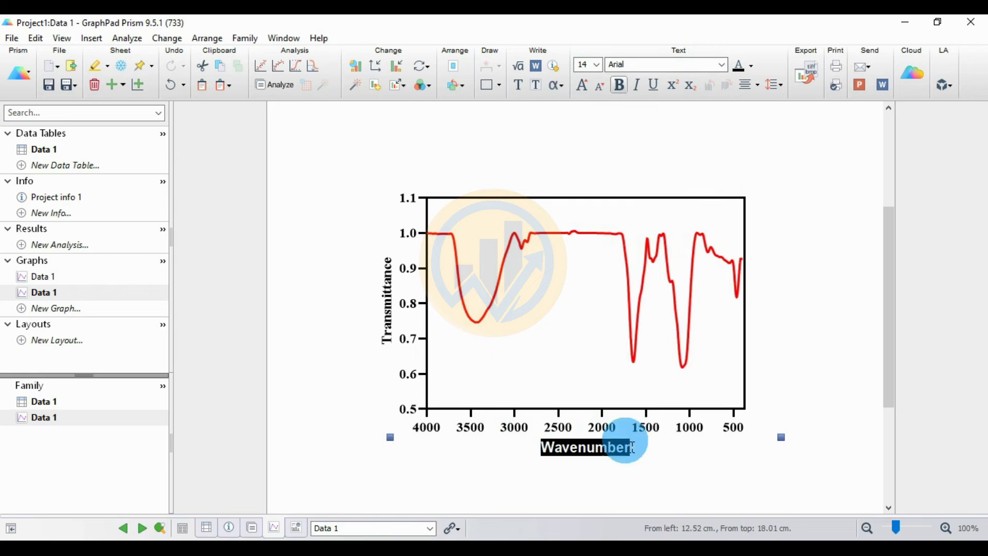
{"action": "left_click", "coordinate": [641, 460]}
{"action": "left_click", "coordinate": [683, 480]}
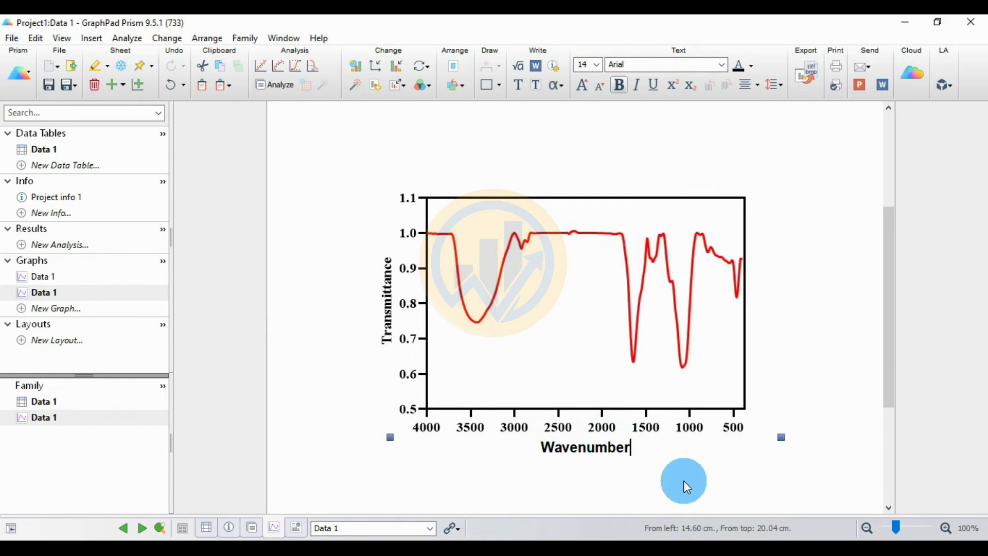
{"action": "type", "text": "("}
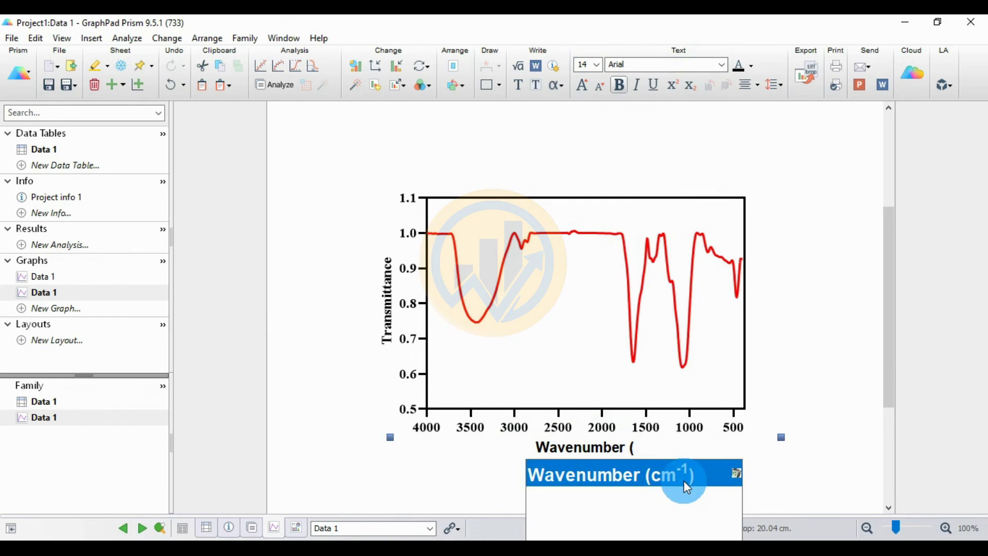
{"action": "type", "text": "cm-1"}
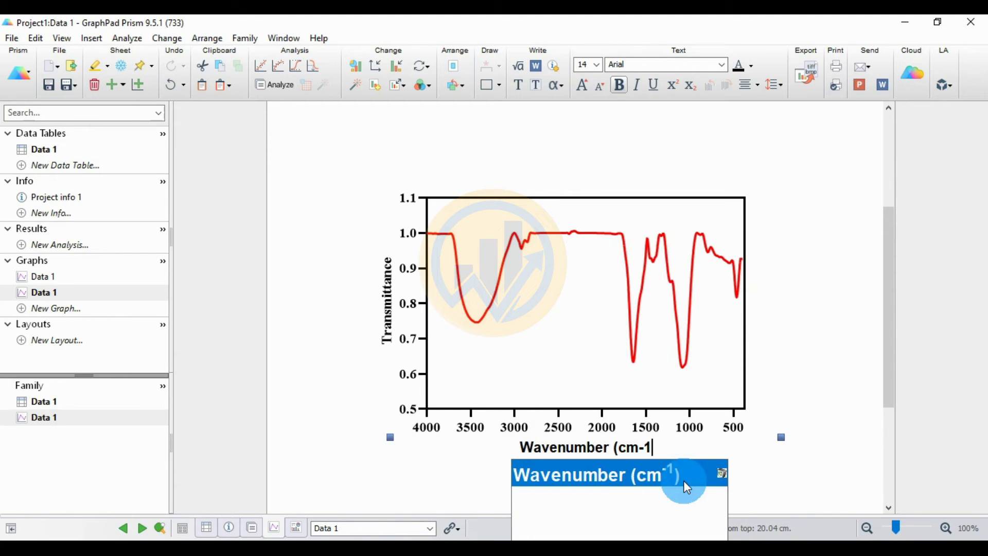
{"action": "type", "text": ")"}
Step: Superscript the '-1' in 'Wavenumber (cm-1)' and set the whole title to Times New Roman
{"action": "double_click", "coordinate": [646, 449]}
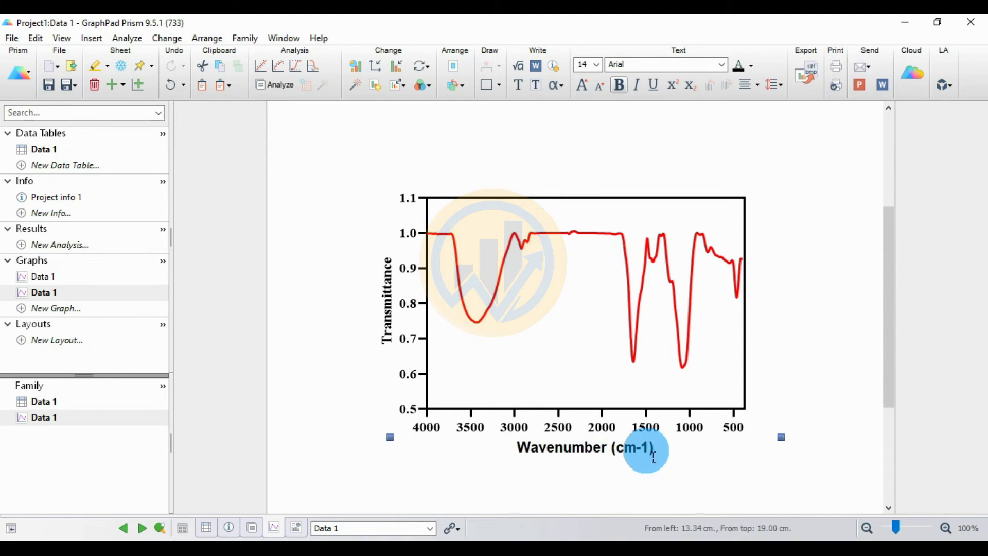
{"action": "left_click_drag", "start_coordinate": [650, 449], "coordinate": [636, 449]}
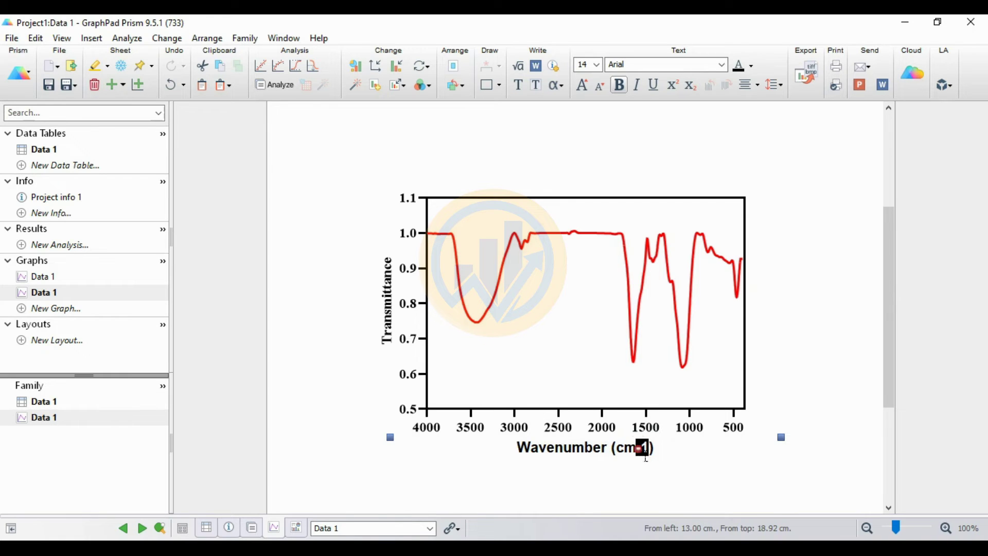
{"action": "left_click", "coordinate": [675, 86]}
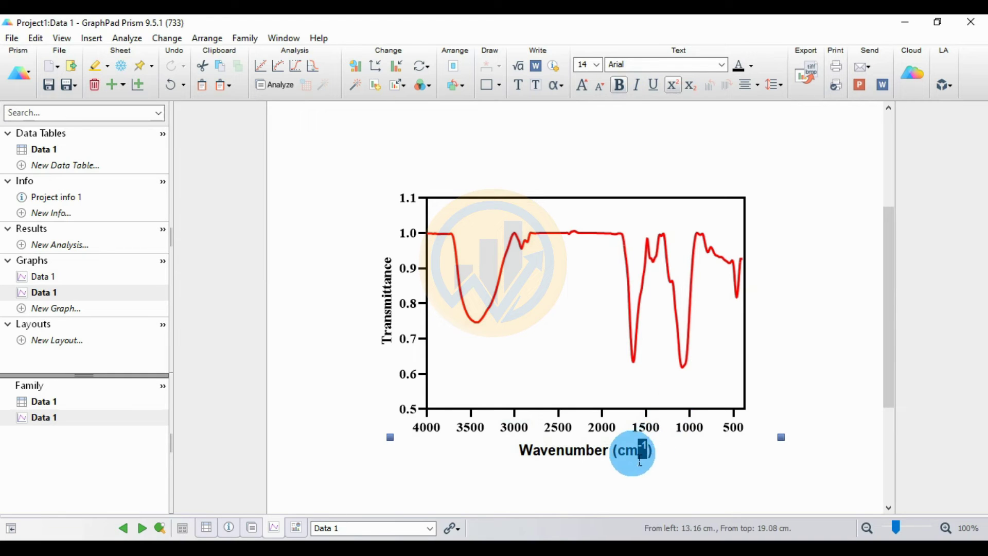
{"action": "left_click_drag", "start_coordinate": [666, 458], "coordinate": [525, 460]}
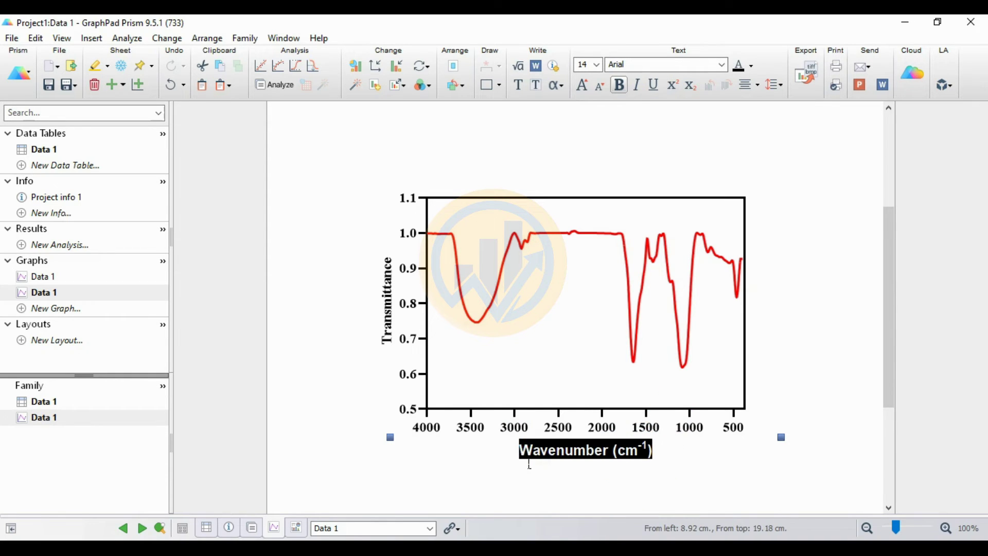
{"action": "left_click", "coordinate": [722, 64]}
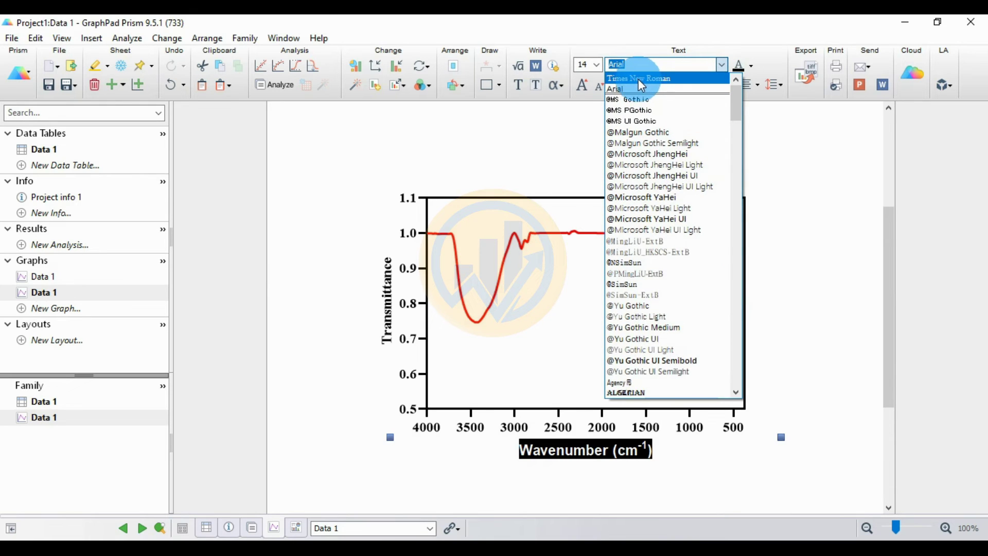
{"action": "left_click", "coordinate": [638, 79]}
{"action": "left_click", "coordinate": [777, 348]}
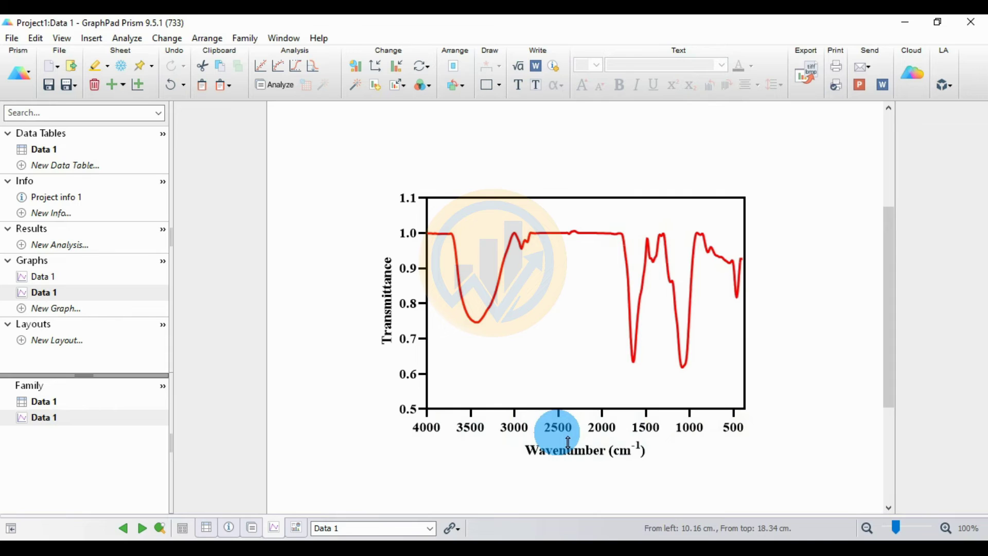
Step: In the X axis settings, try hiding the x-axis numbers and apply it
{"action": "left_click", "coordinate": [375, 67]}
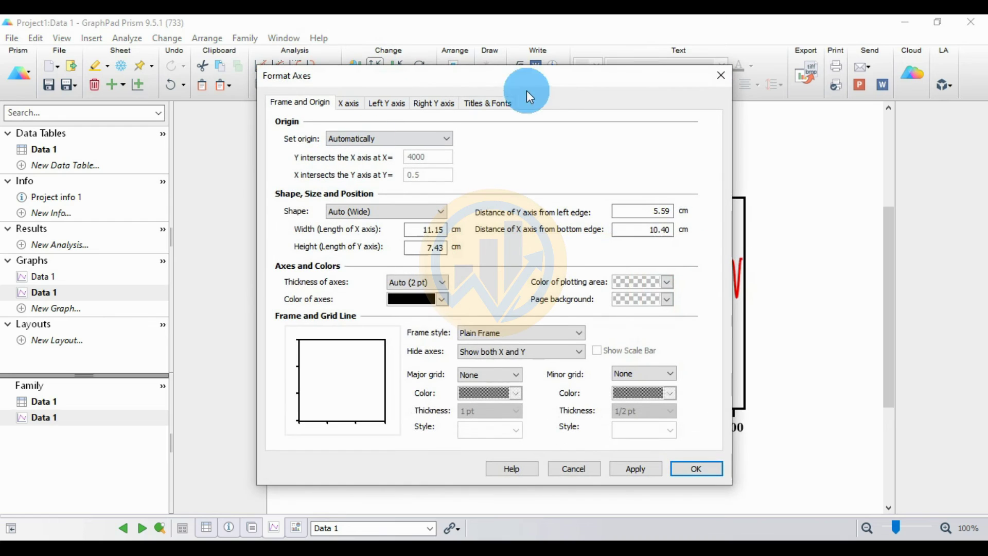
{"action": "left_click_drag", "start_coordinate": [555, 76], "coordinate": [319, 69]}
{"action": "left_click", "coordinate": [112, 95]}
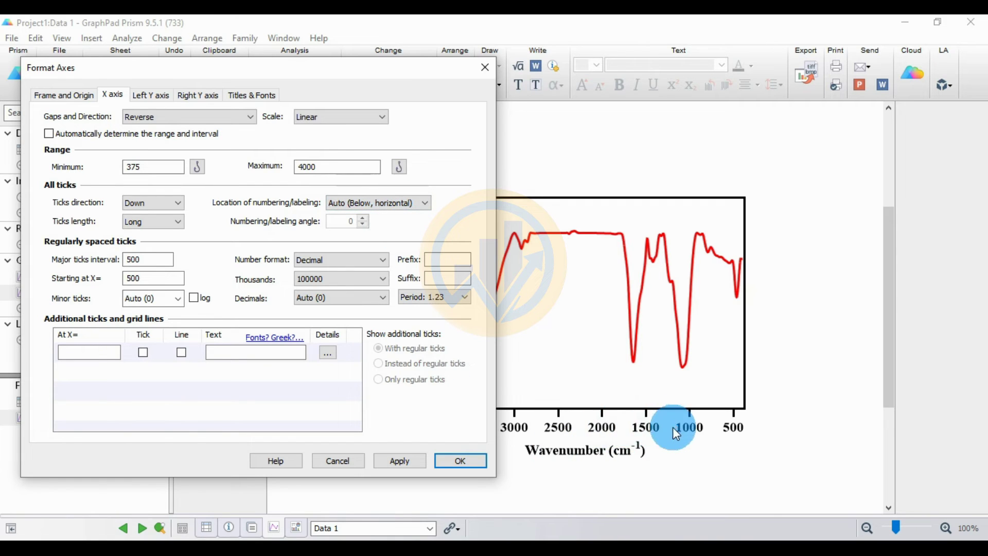
{"action": "left_click", "coordinate": [423, 204]}
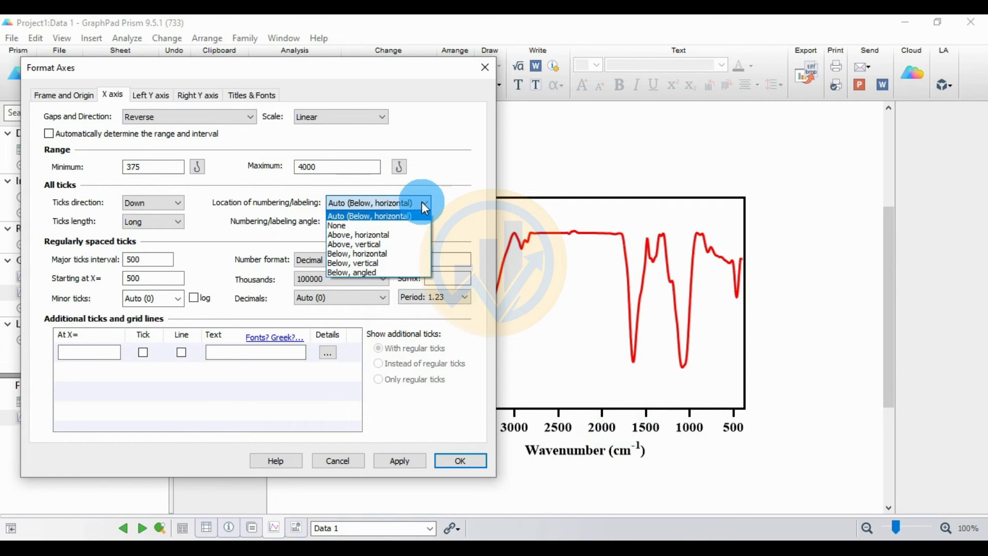
{"action": "left_click", "coordinate": [351, 226]}
{"action": "left_click", "coordinate": [415, 463]}
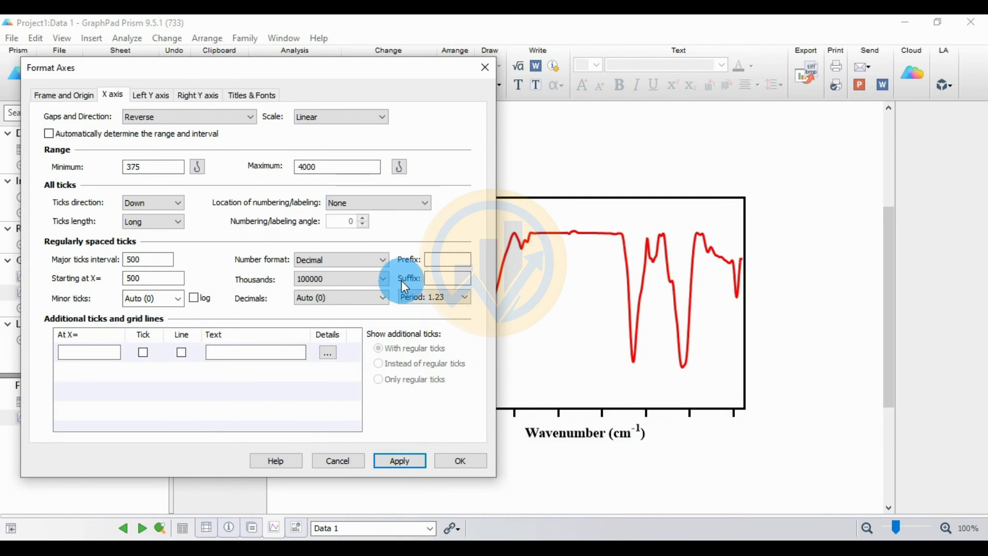
Step: Try placing the x-axis numbers above the axis, then back below it
{"action": "left_click", "coordinate": [422, 210]}
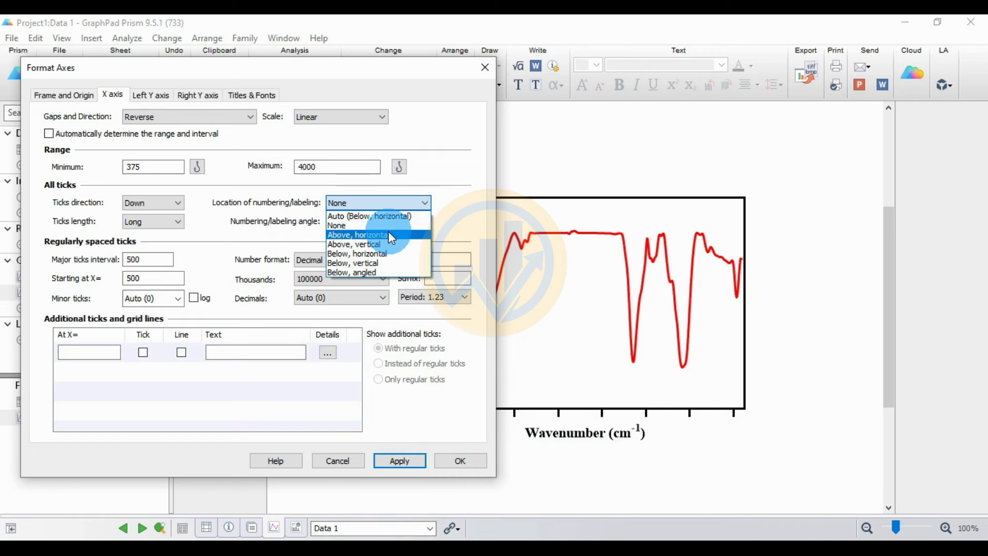
{"action": "left_click", "coordinate": [388, 232]}
{"action": "left_click", "coordinate": [403, 459]}
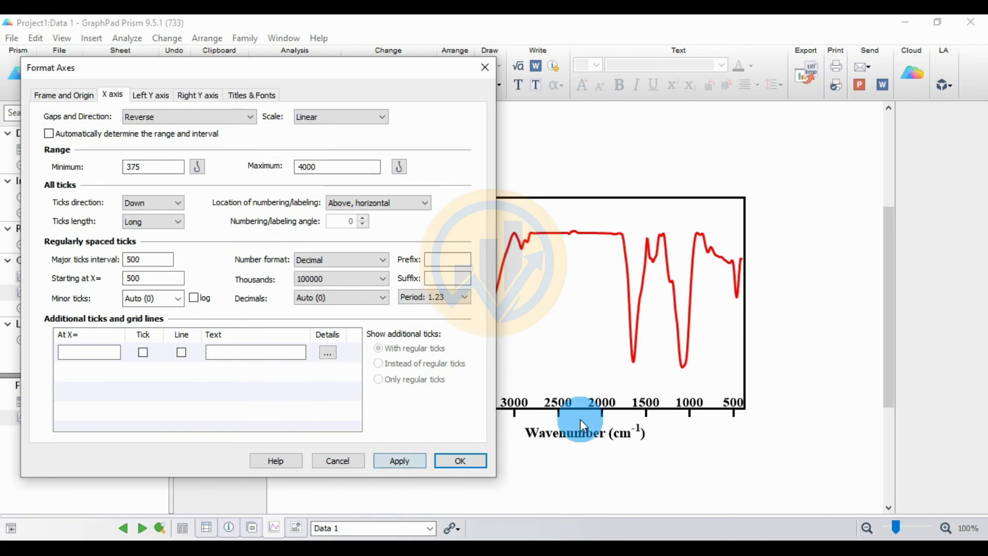
{"action": "left_click", "coordinate": [422, 205]}
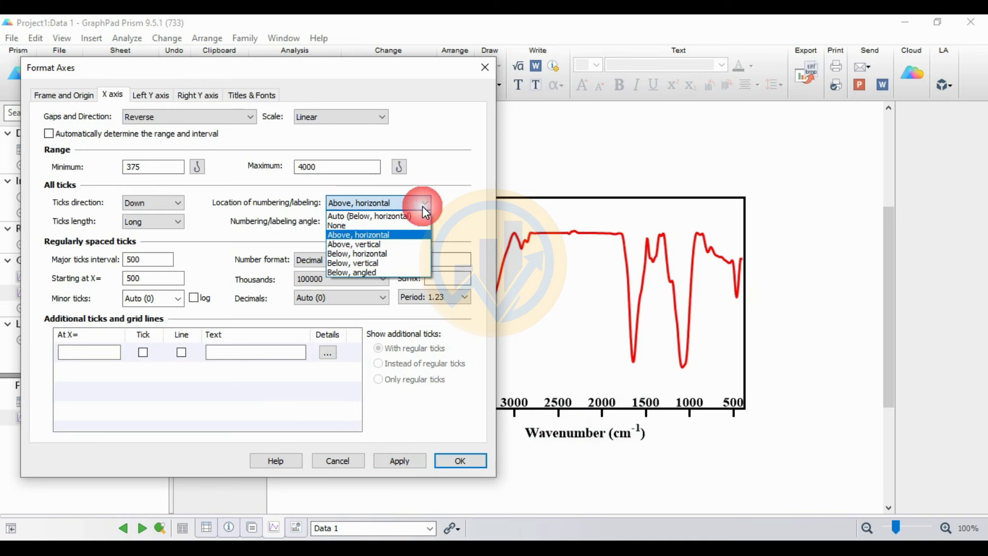
{"action": "left_click", "coordinate": [356, 253]}
{"action": "left_click", "coordinate": [408, 465]}
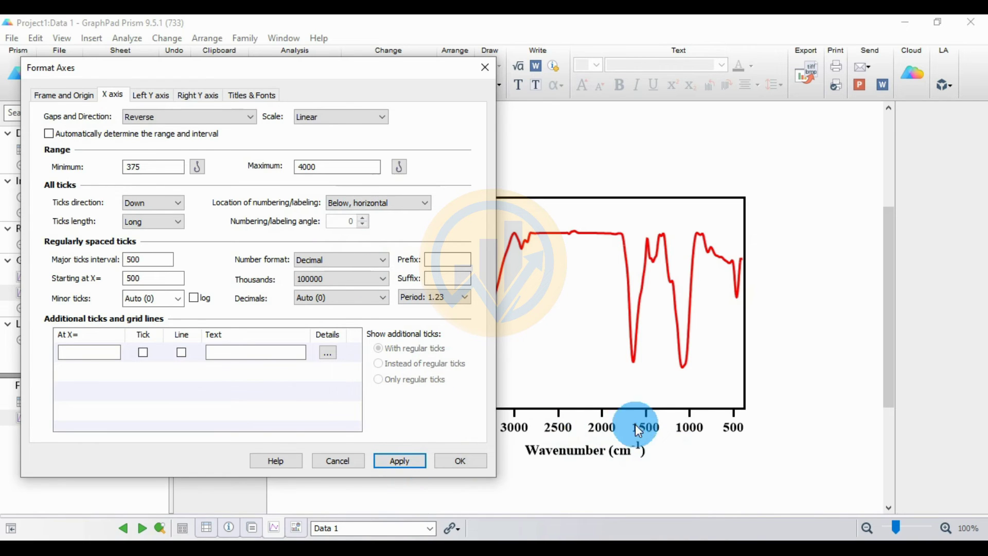
Step: Try vertical x-axis numbers below the axis and check the graph
{"action": "left_click", "coordinate": [418, 203]}
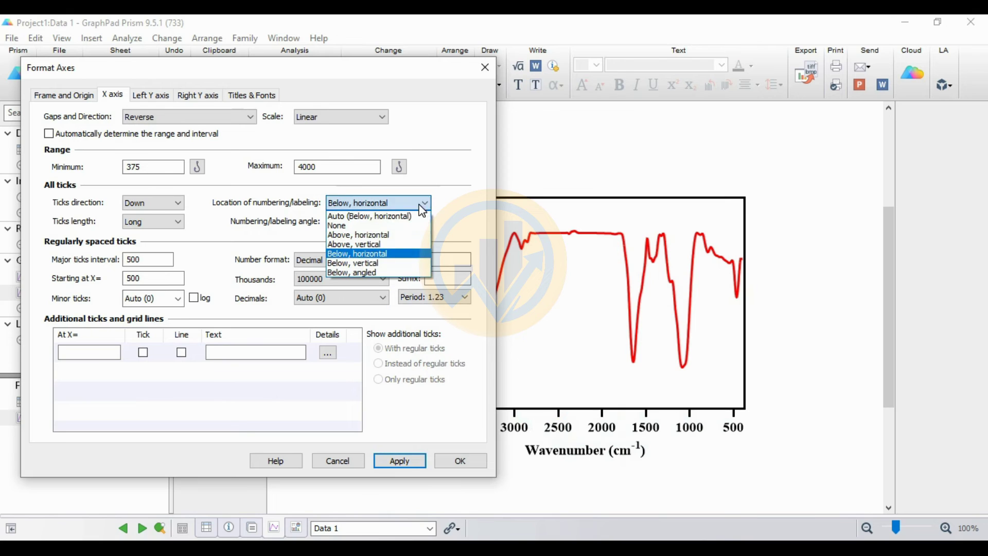
{"action": "left_click", "coordinate": [366, 262]}
{"action": "left_click", "coordinate": [409, 462]}
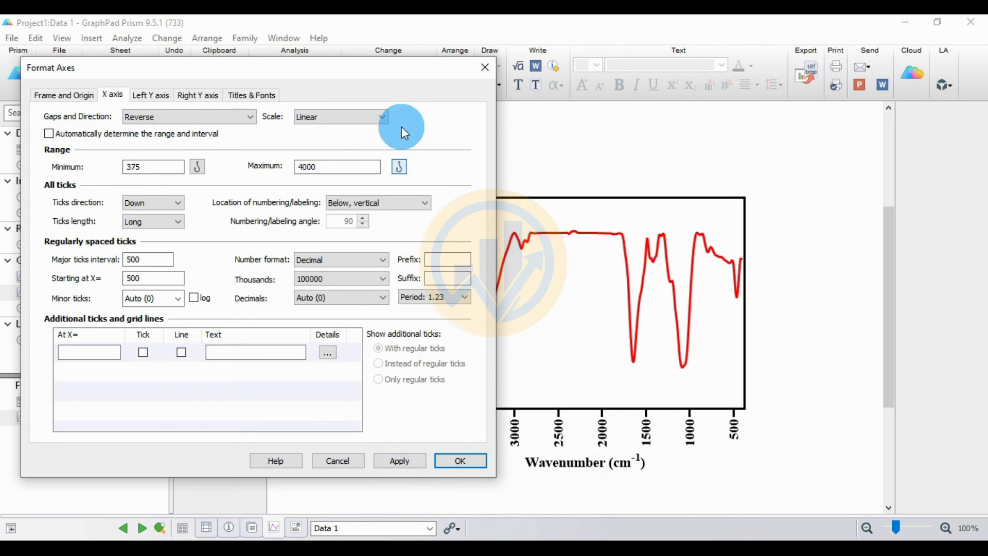
{"action": "mouse_move", "coordinate": [415, 80]}
{"action": "left_mouse_down"}
{"action": "mouse_move", "coordinate": [131, 107]}
{"action": "mouse_move", "coordinate": [175, 106]}
{"action": "left_mouse_up"}
{"action": "left_click", "coordinate": [427, 421]}
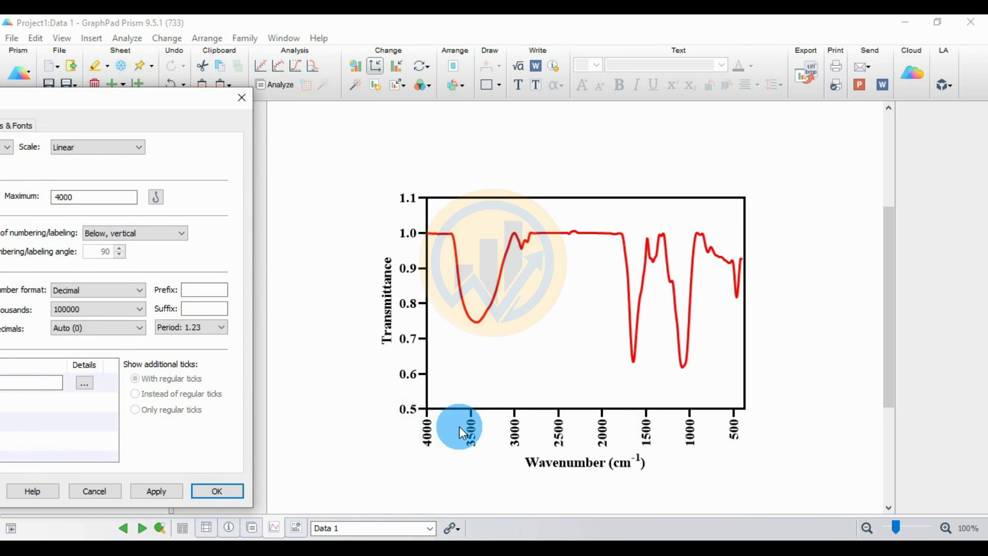
{"action": "left_click_drag", "start_coordinate": [174, 103], "coordinate": [346, 94]}
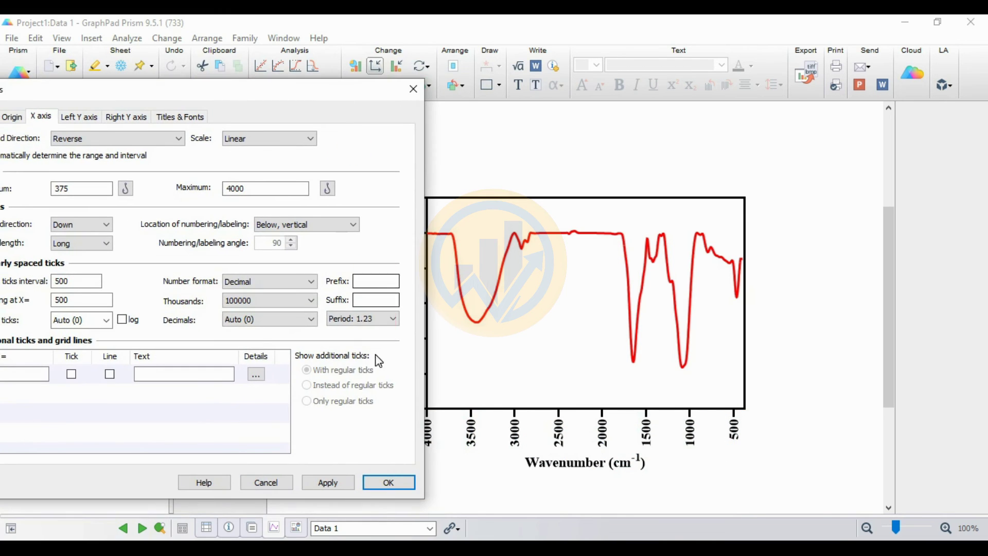
Step: Restore Auto (Below, horizontal) x-axis numbering, apply, and confirm with OK
{"action": "left_click", "coordinate": [345, 223]}
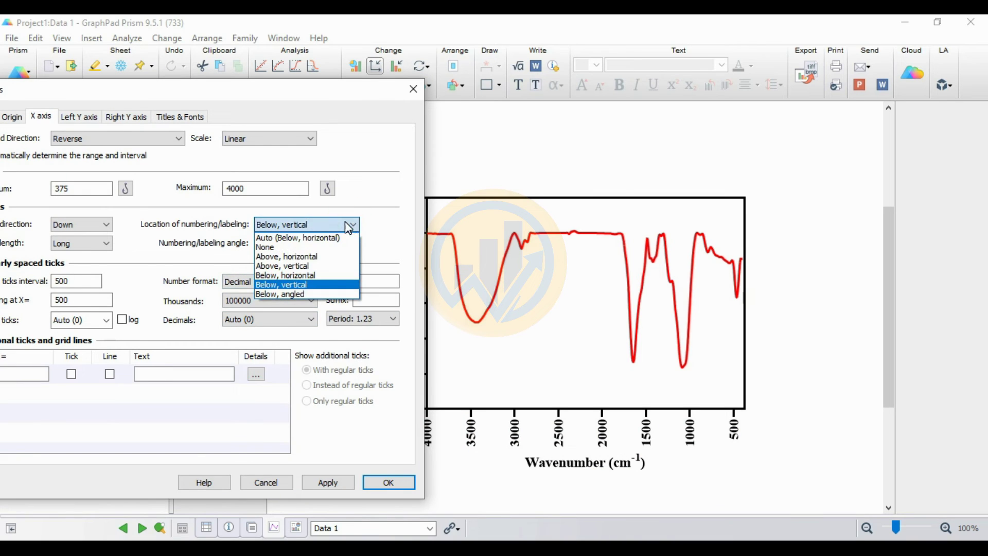
{"action": "left_click", "coordinate": [300, 240]}
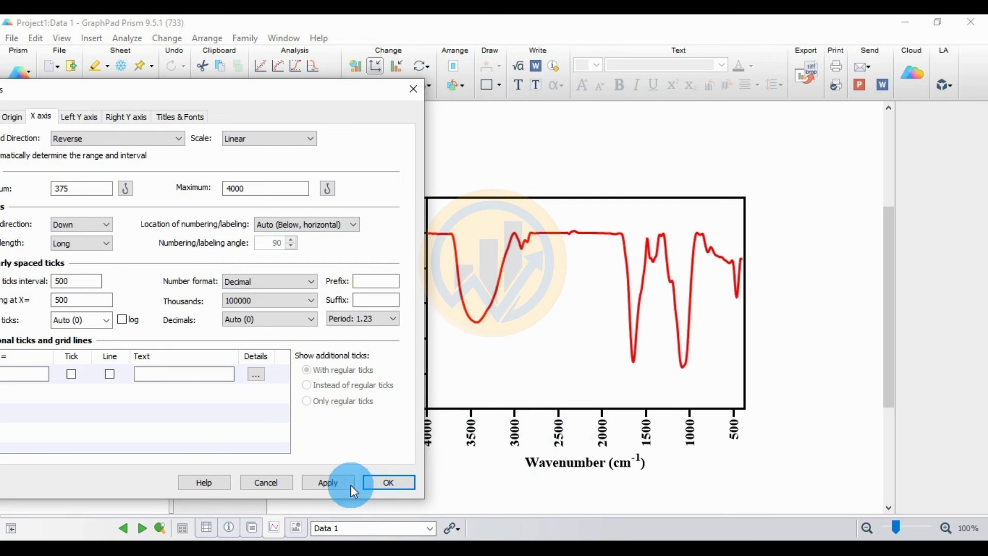
{"action": "left_click", "coordinate": [328, 483]}
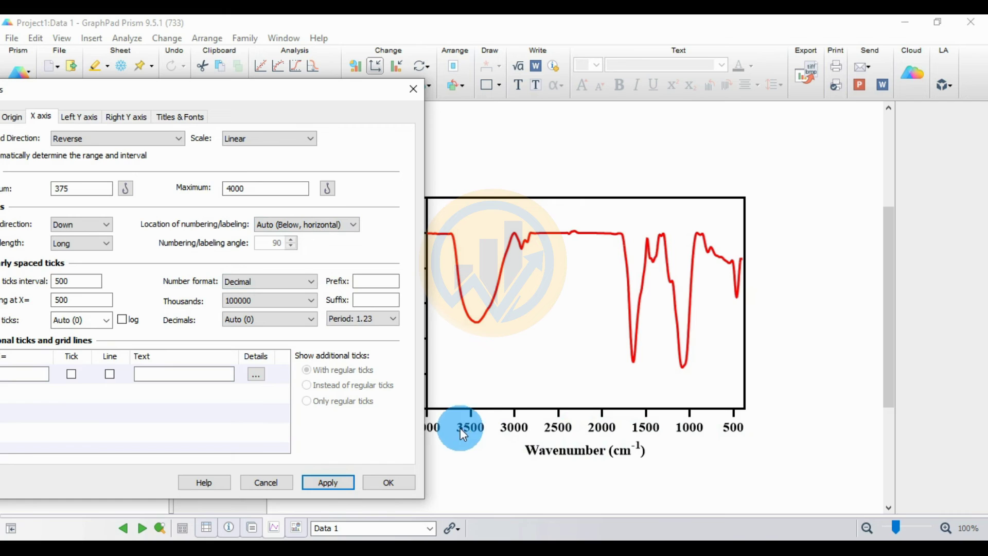
{"action": "left_click_drag", "start_coordinate": [346, 95], "coordinate": [456, 90]}
{"action": "left_click", "coordinate": [441, 479]}
{"action": "left_click", "coordinate": [495, 475]}
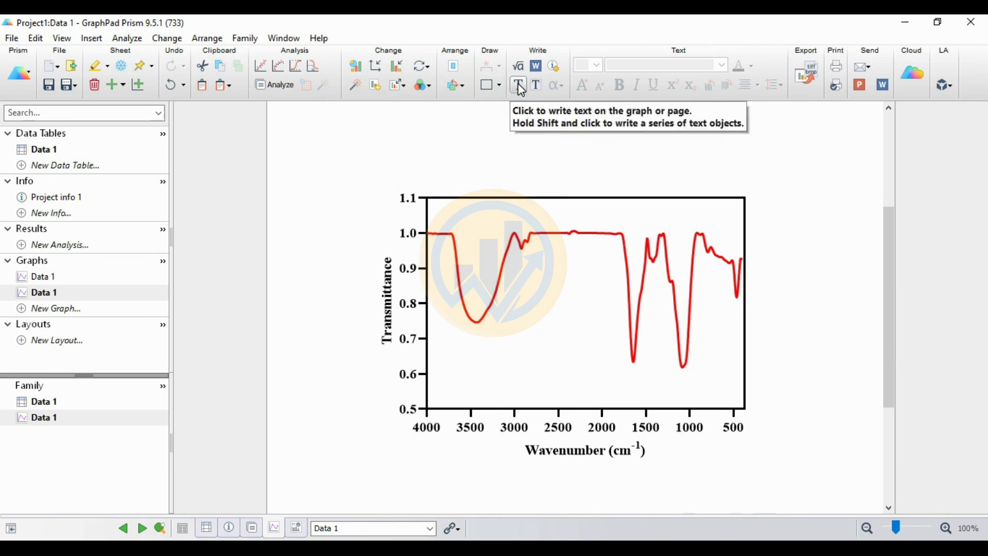
Step: Add a text box above the graph reading 'FTIR Data for GraphPad Prism'
{"action": "left_click", "coordinate": [518, 85]}
{"action": "left_click", "coordinate": [568, 185]}
{"action": "type", "text": "FTIR "}
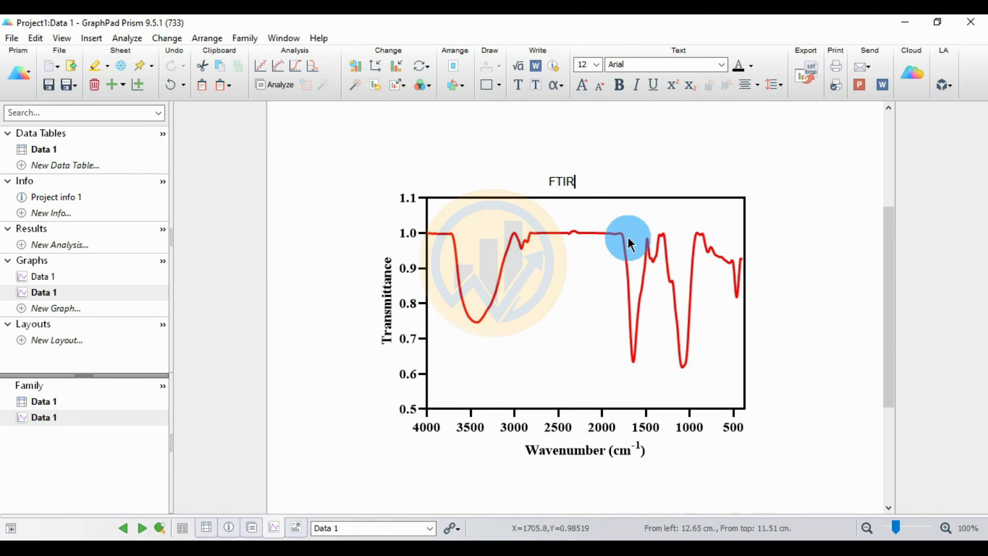
{"action": "type", "text": "Data for"}
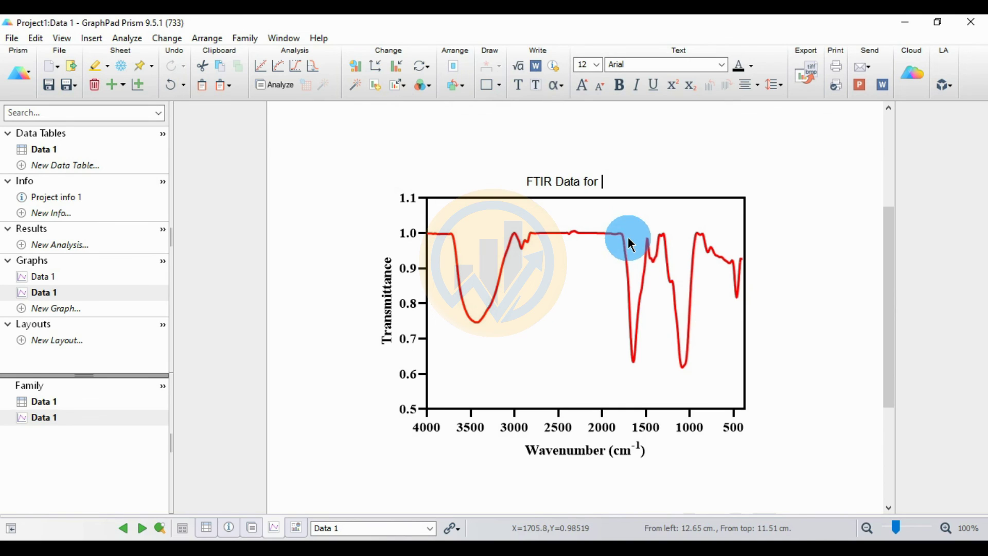
{"action": "type", "text": " Gr"}
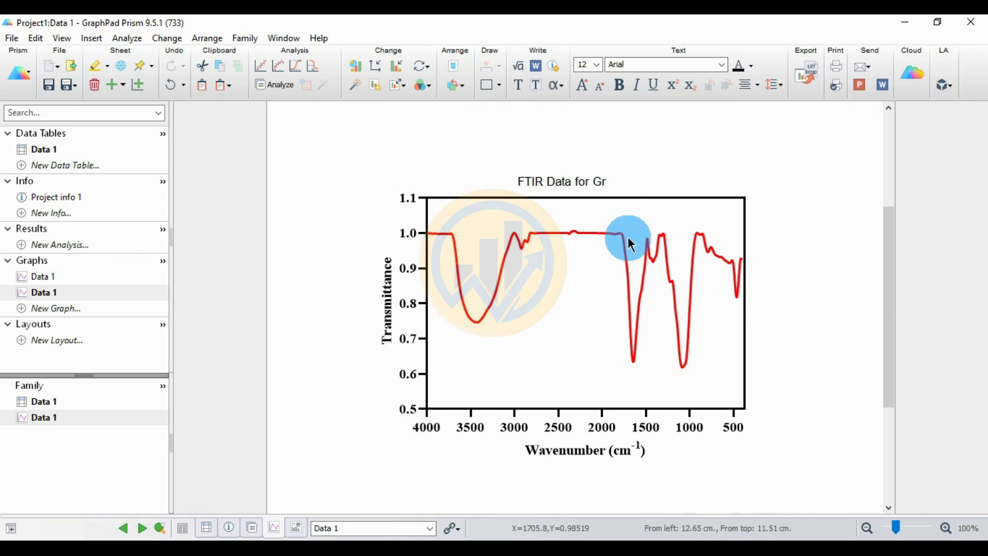
{"action": "type", "text": "aph"}
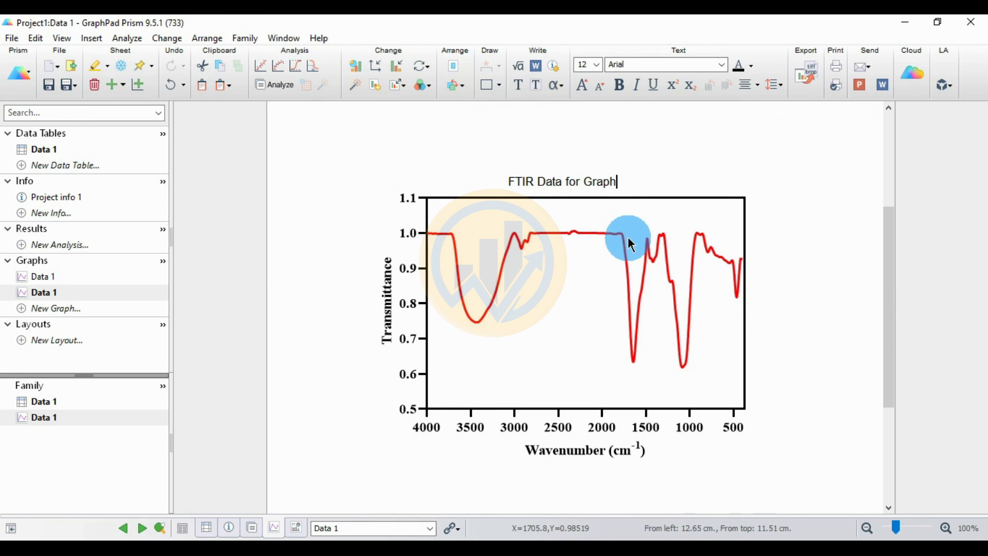
{"action": "type", "text": "Pad"}
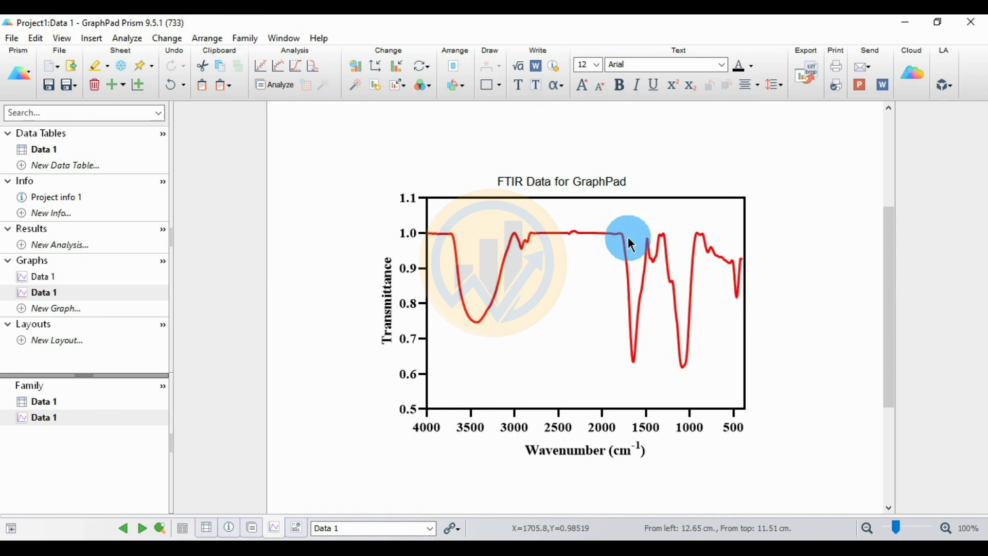
{"action": "type", "text": " Prism"}
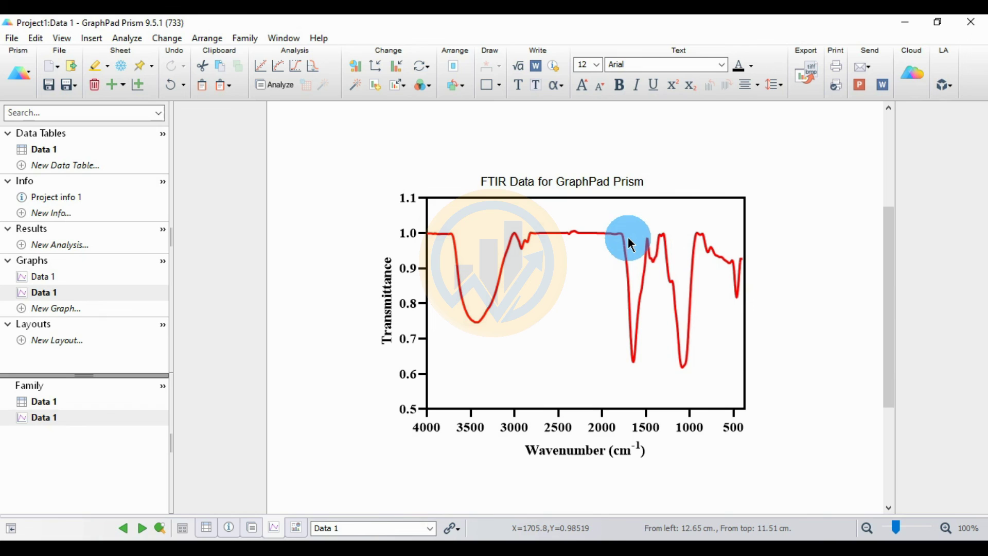
Step: Format the title text as bold Times New Roman, size 14
{"action": "left_click_drag", "start_coordinate": [646, 181], "coordinate": [480, 188]}
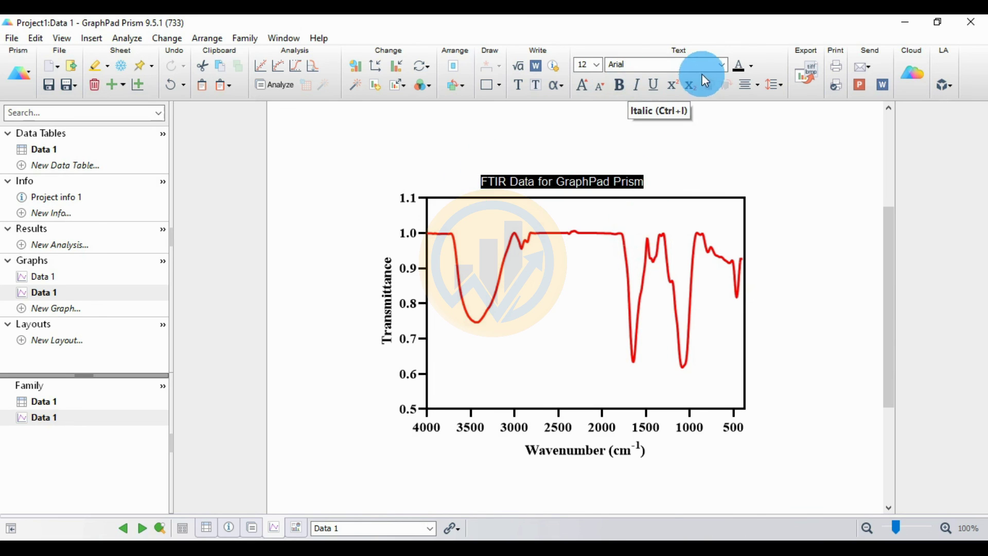
{"action": "left_click", "coordinate": [723, 65]}
{"action": "scroll", "coordinate": [671, 120], "scroll_direction": "up", "scroll_amount": 1}
{"action": "left_click", "coordinate": [668, 89]}
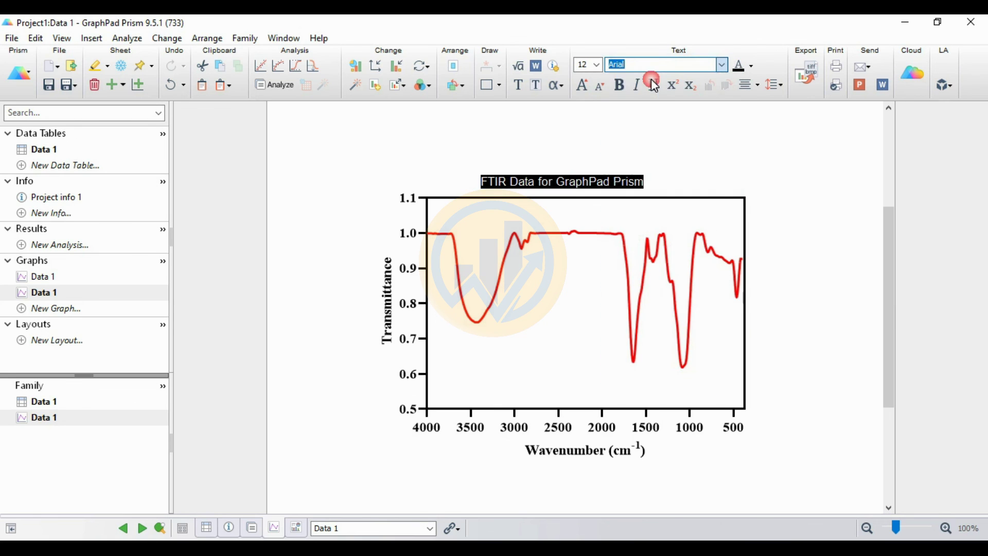
{"action": "left_click", "coordinate": [597, 66]}
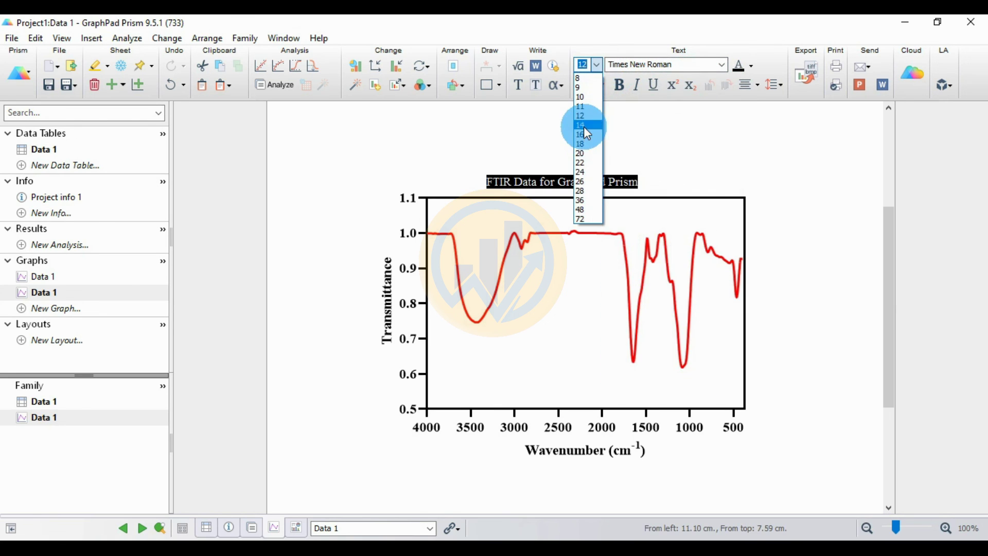
{"action": "left_click", "coordinate": [586, 127]}
{"action": "left_click", "coordinate": [616, 88]}
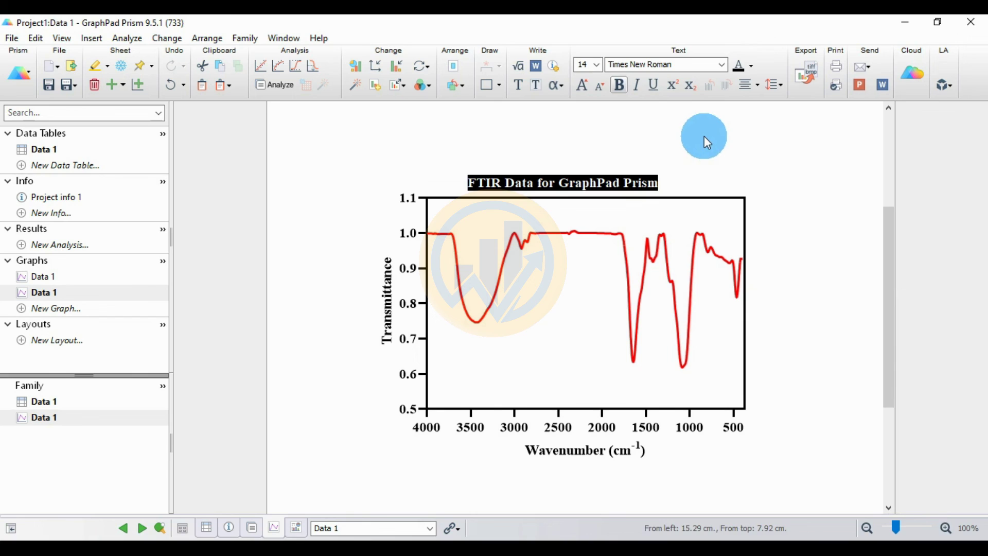
Step: Move the title object to centre it above the plot
{"action": "left_click", "coordinate": [698, 169]}
{"action": "left_click", "coordinate": [565, 180]}
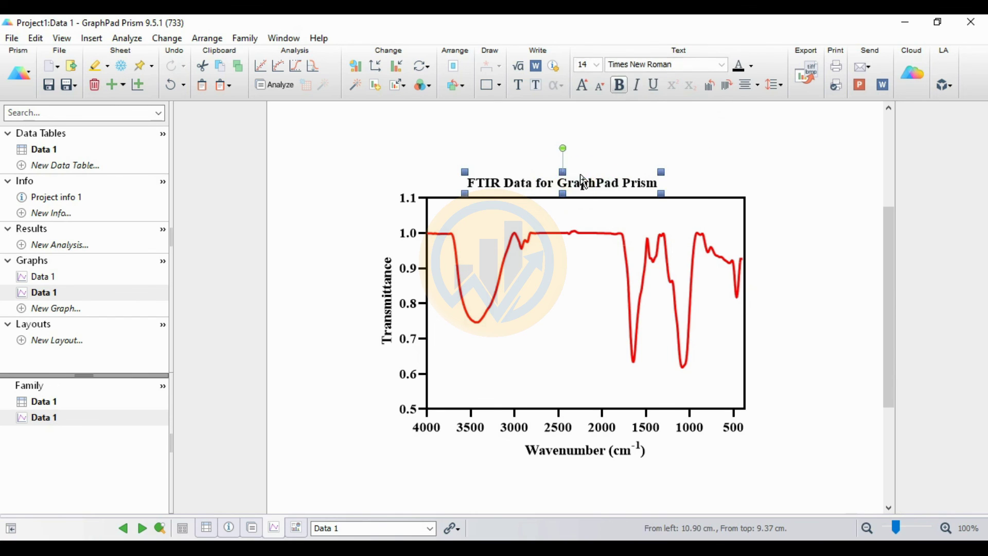
{"action": "left_click_drag", "start_coordinate": [567, 182], "coordinate": [615, 183]}
{"action": "left_click", "coordinate": [736, 170]}
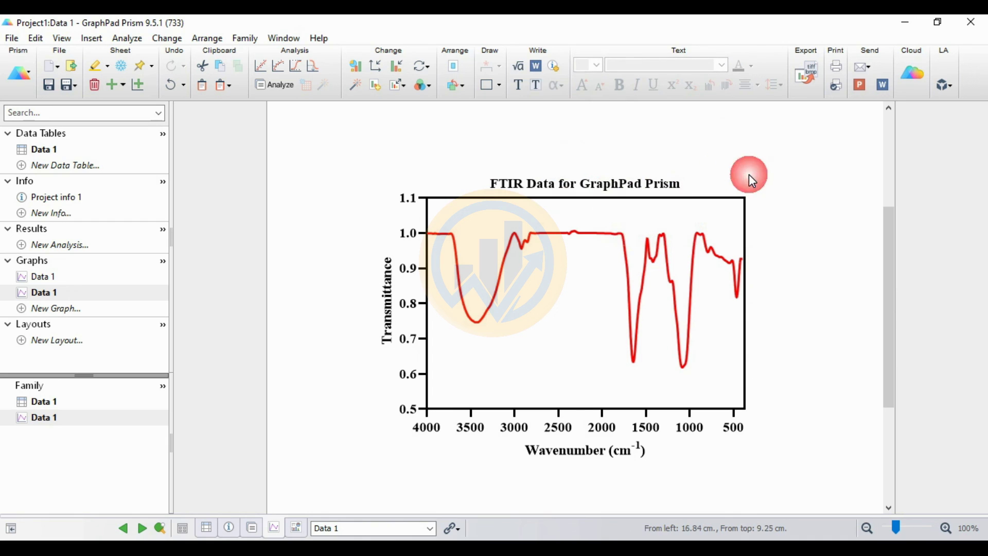